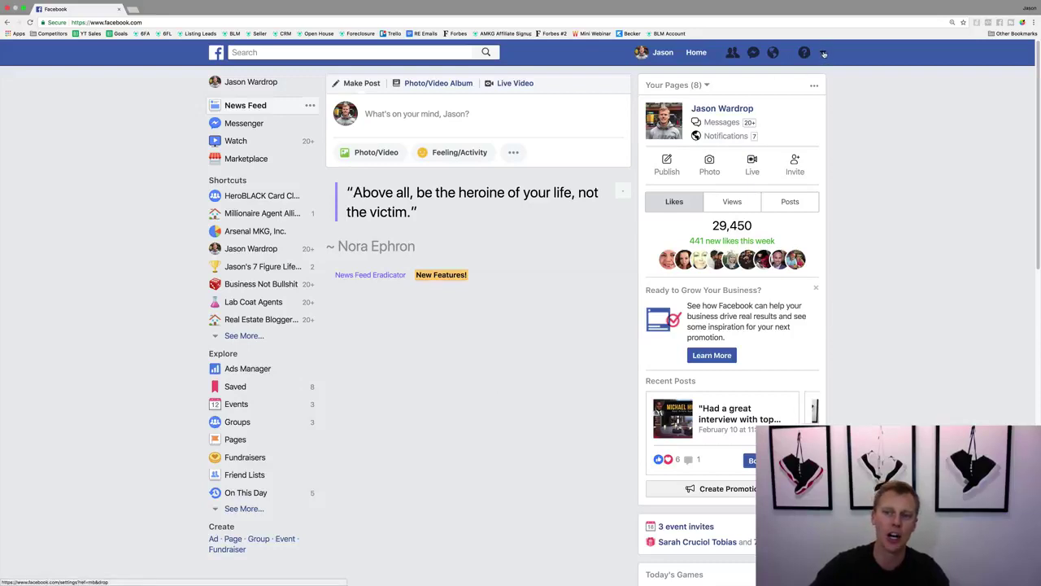
- Choose Create Page from the account menu to see the page types
{"action": "left_click", "coordinate": [823, 53]}
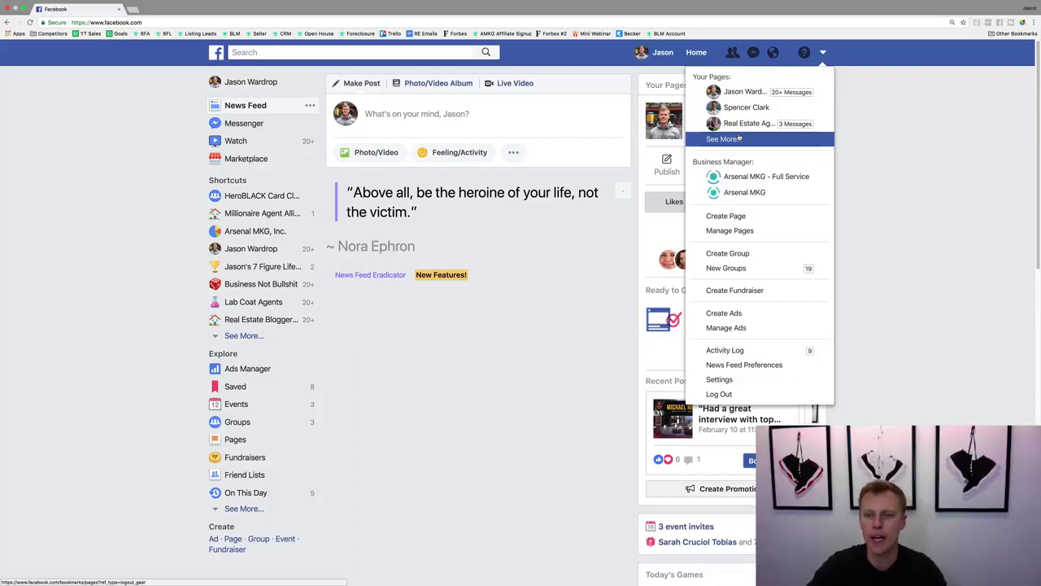
{"action": "left_click", "coordinate": [743, 217]}
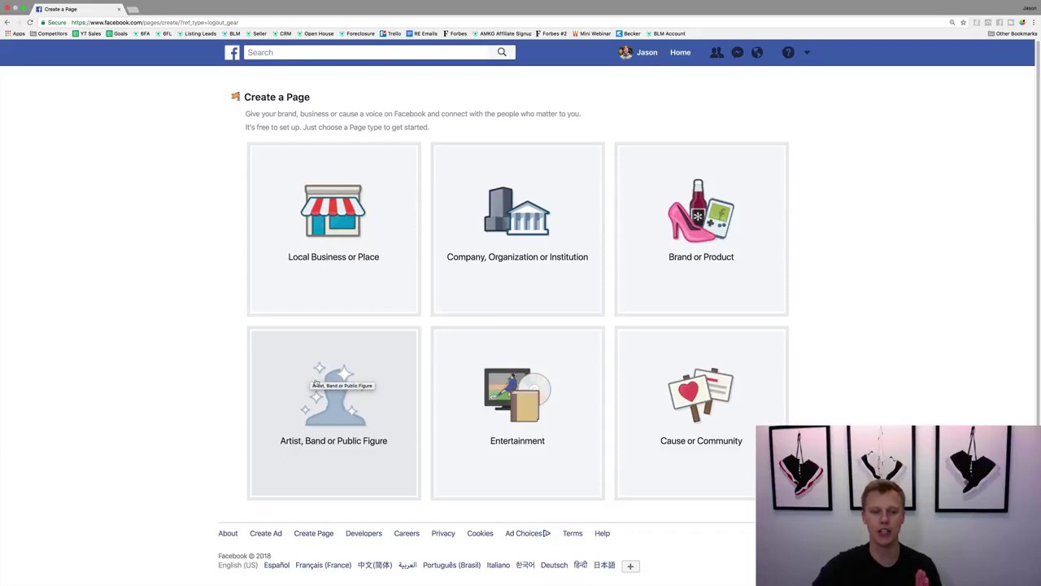
- Choose the Artist, Band or Public Figure page type with the Entrepreneur category
{"action": "left_click", "coordinate": [315, 384]}
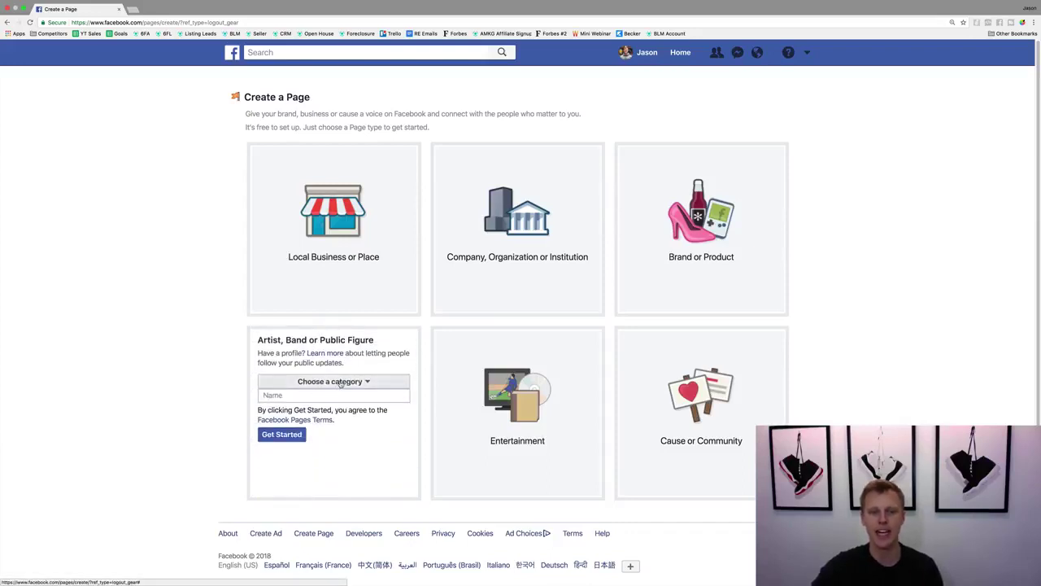
{"action": "left_click", "coordinate": [340, 384]}
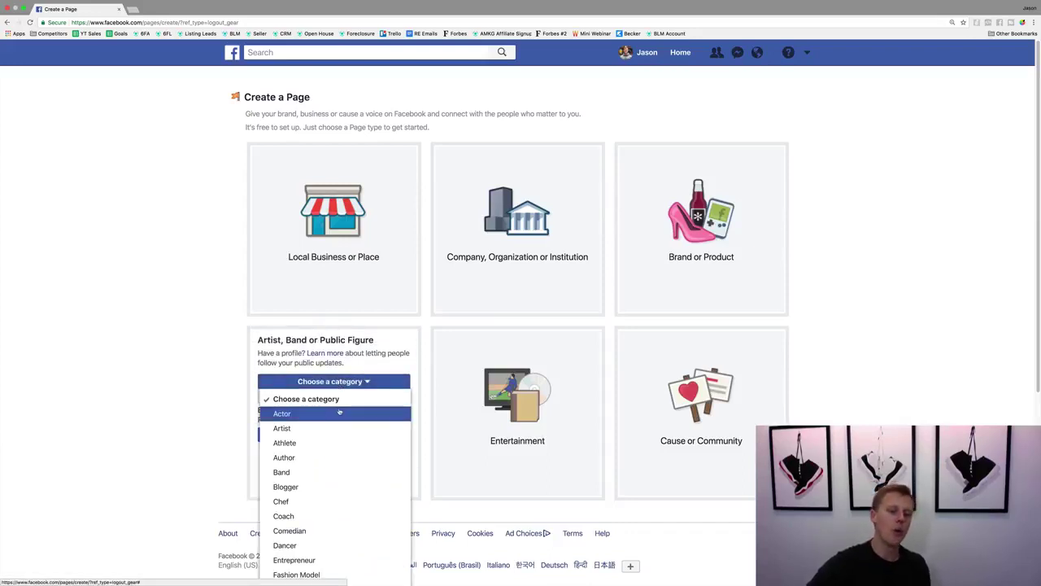
{"action": "scroll", "coordinate": [339, 412], "scroll_direction": "down", "scroll_amount": 3}
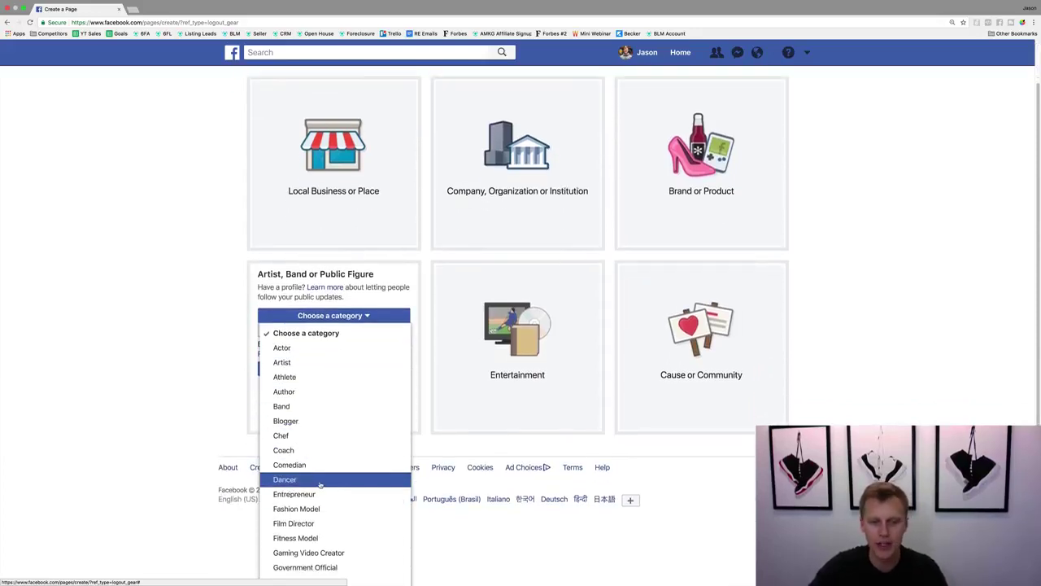
{"action": "scroll", "coordinate": [342, 395], "scroll_direction": "down", "scroll_amount": 3}
{"action": "scroll", "coordinate": [341, 395], "scroll_direction": "down", "scroll_amount": 3}
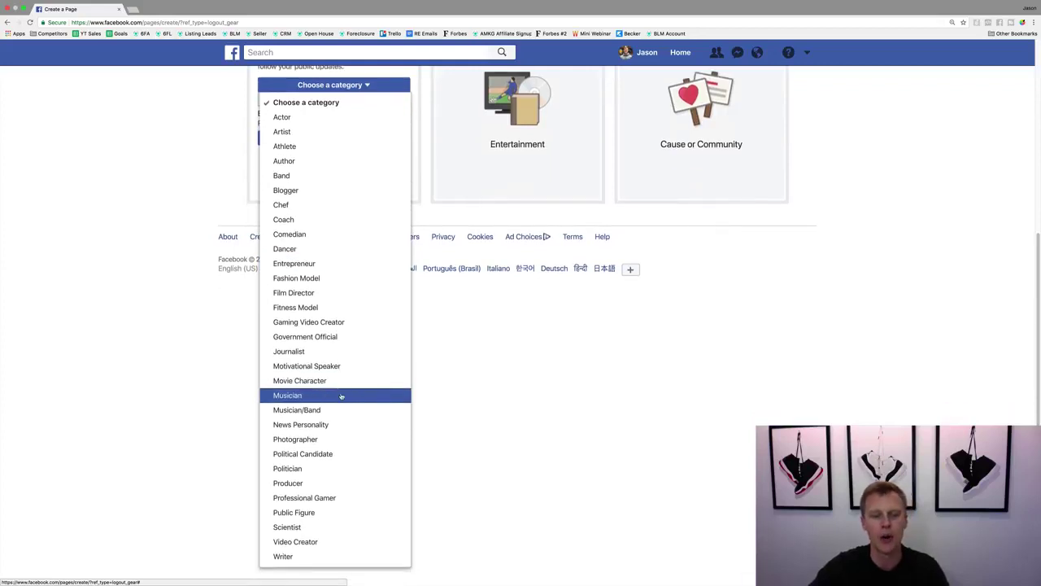
{"action": "scroll", "coordinate": [341, 395], "scroll_direction": "up", "scroll_amount": 3}
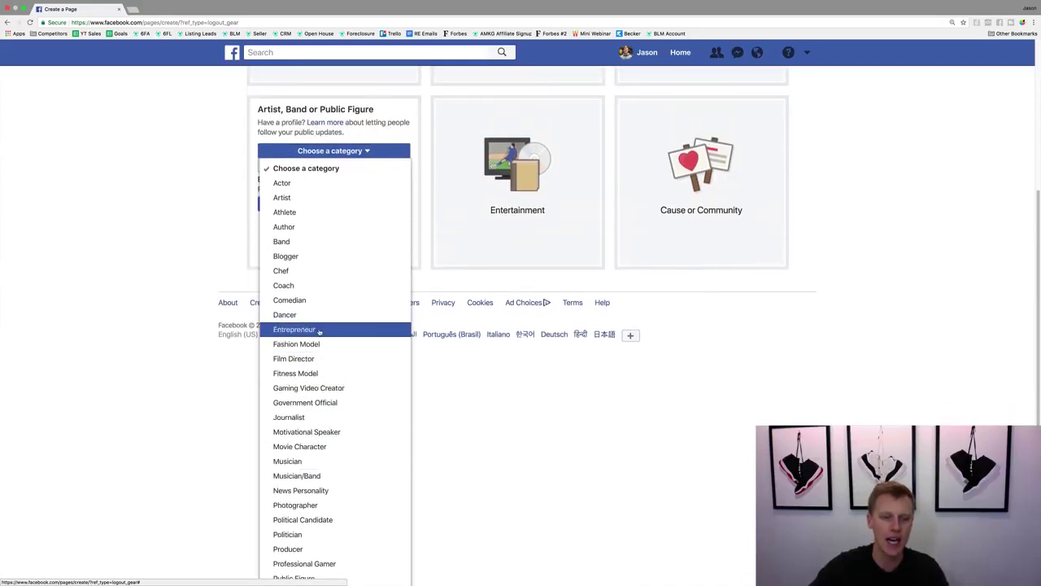
{"action": "left_click", "coordinate": [319, 329]}
- Name the page with the creator's full name plus 'Demo Example' and create it
{"action": "left_click", "coordinate": [314, 387]}
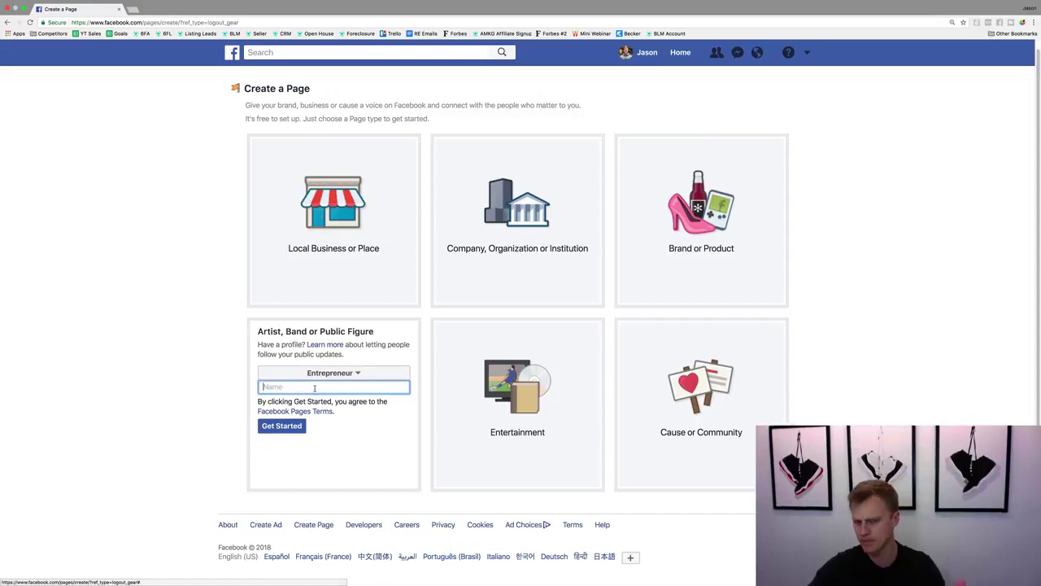
{"action": "type", "text": "Jason Wardrop"}
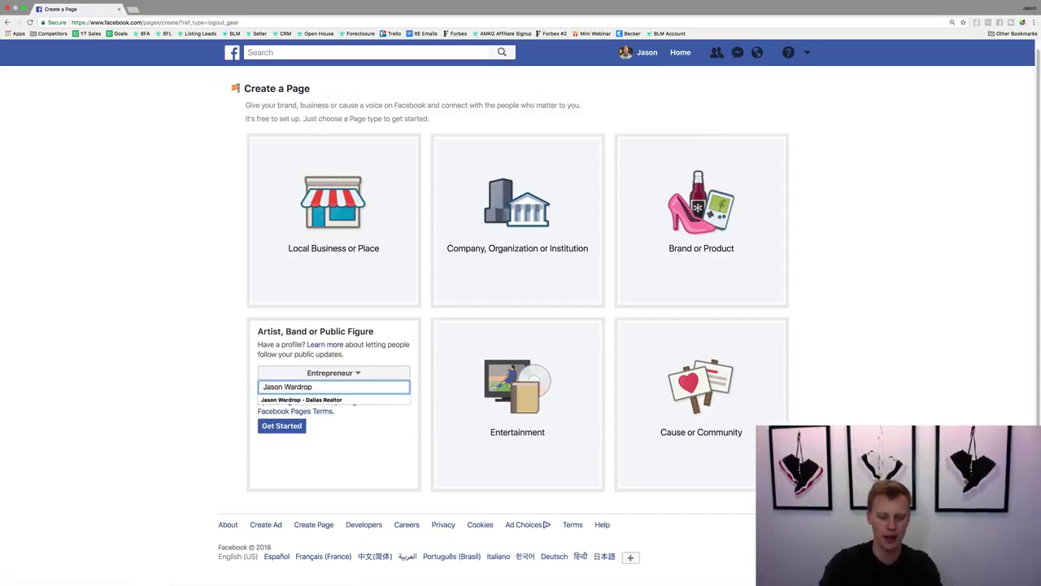
{"action": "type", "text": " -"}
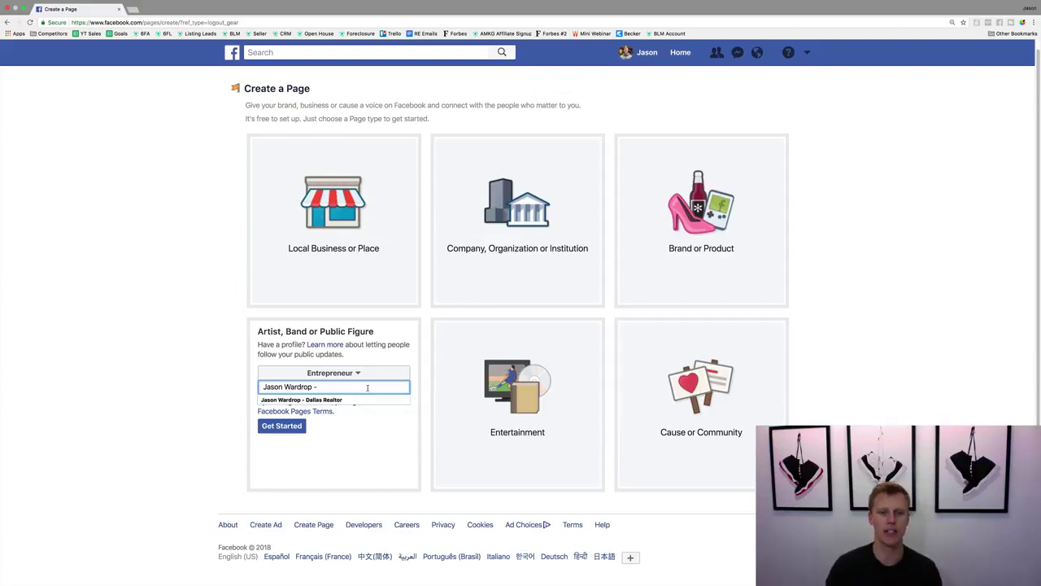
{"action": "type", "text": "Demo"}
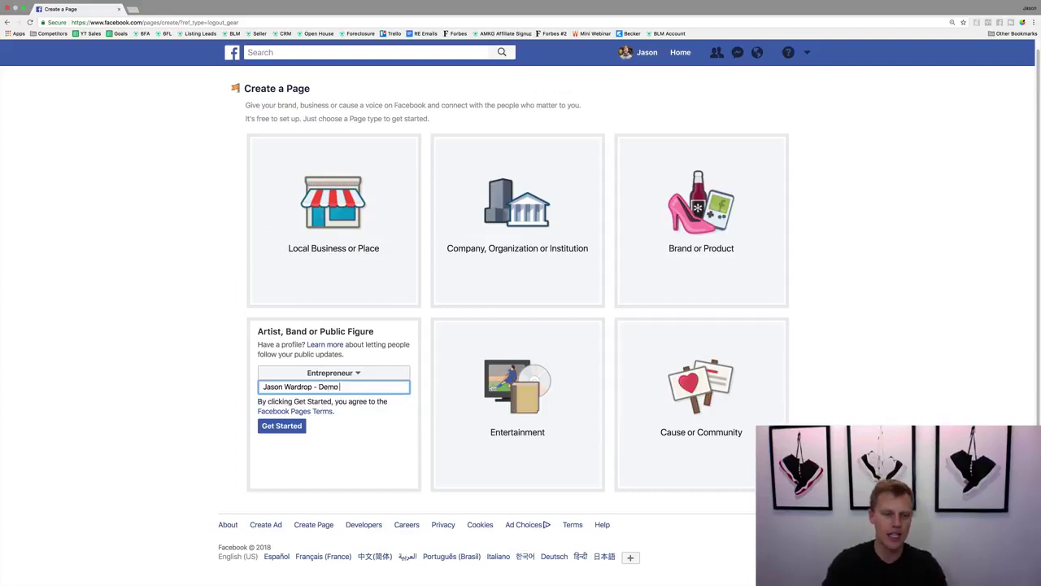
{"action": "type", "text": " Example"}
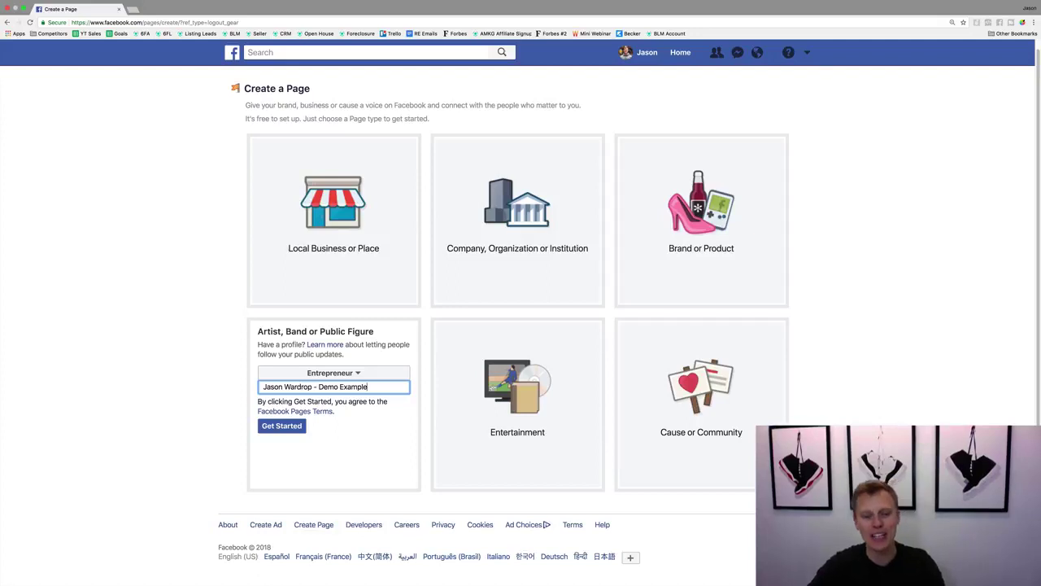
{"action": "left_click", "coordinate": [287, 428]}
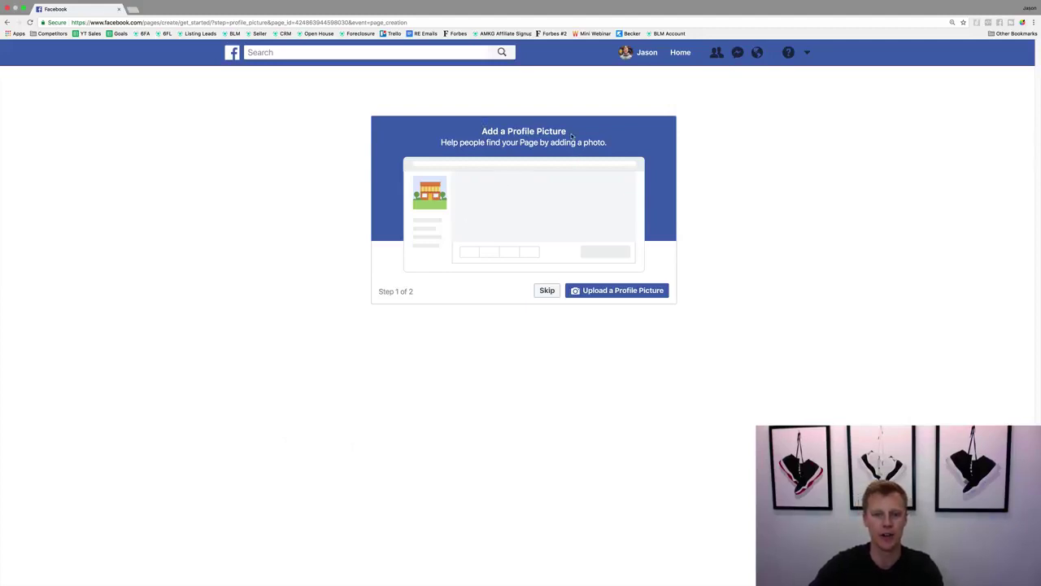
- Upload jw profile pic.jpg as the page's profile picture
{"action": "left_click", "coordinate": [614, 292]}
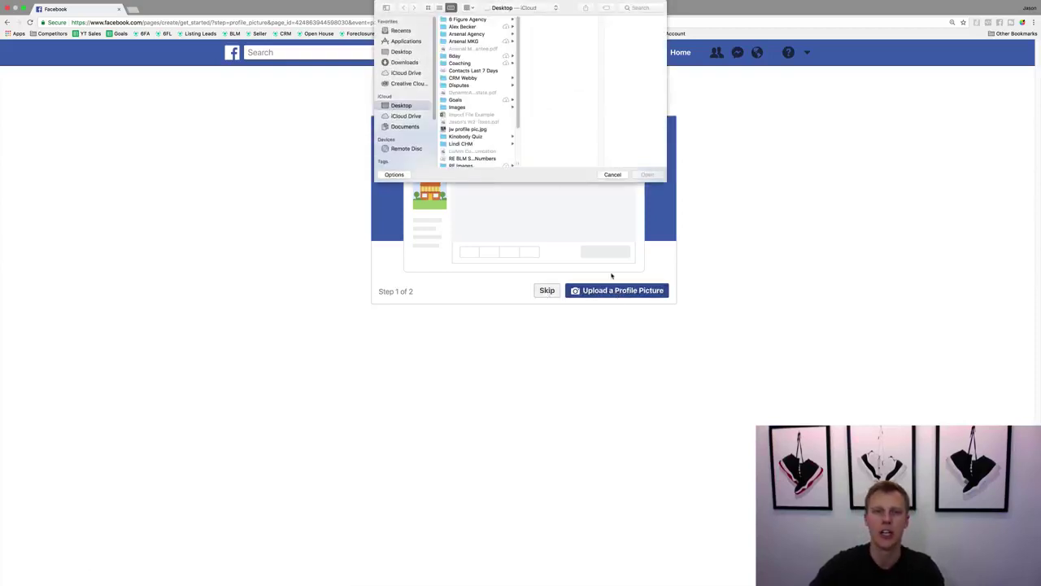
{"action": "left_click", "coordinate": [469, 130]}
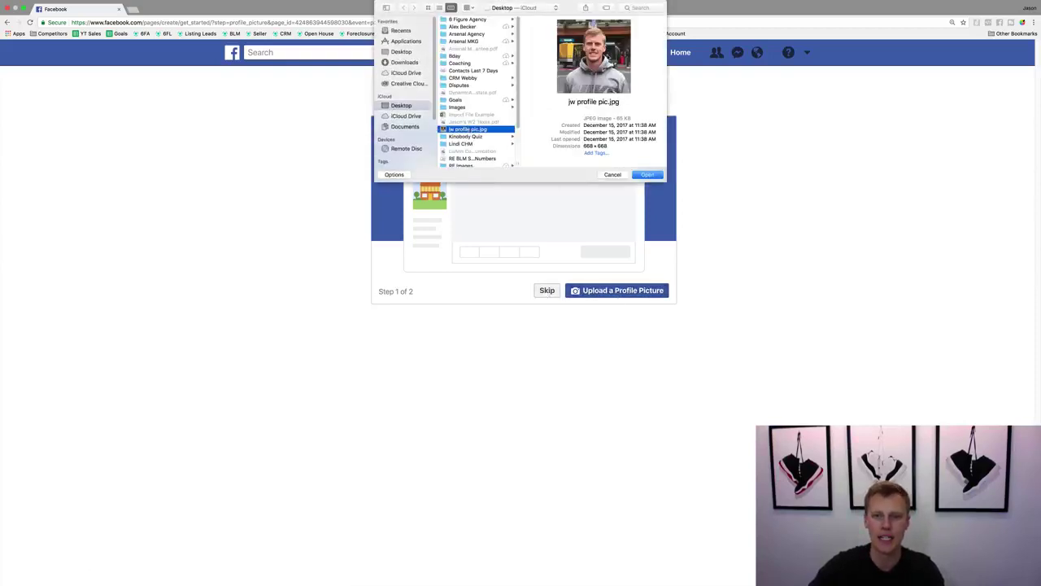
{"action": "left_click", "coordinate": [650, 175]}
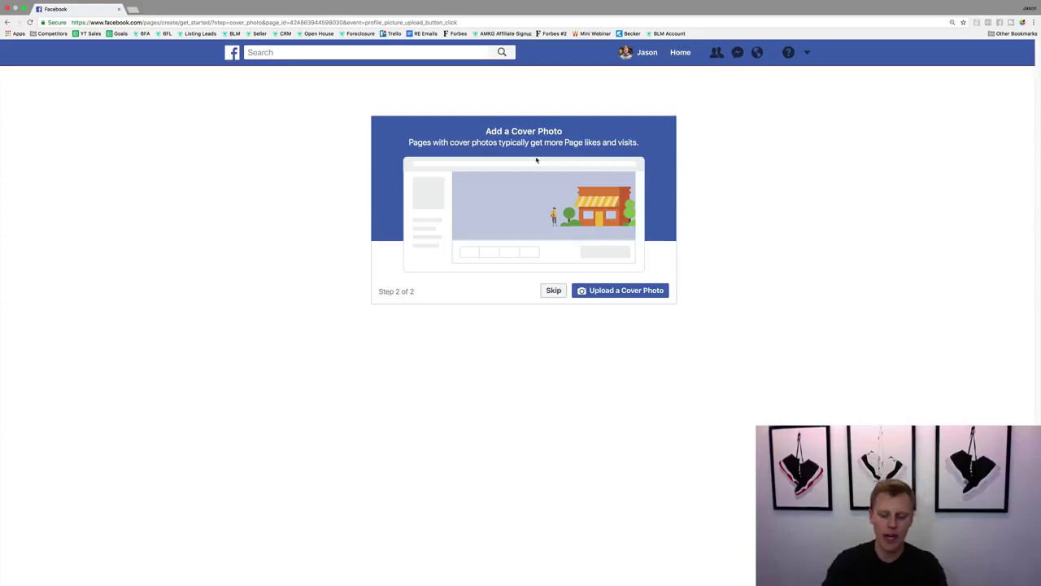
- Go to canva.com in a new tab and list all design types down to Facebook Cover
{"action": "key", "text": "super+t"}
{"action": "type", "text": "canva"}
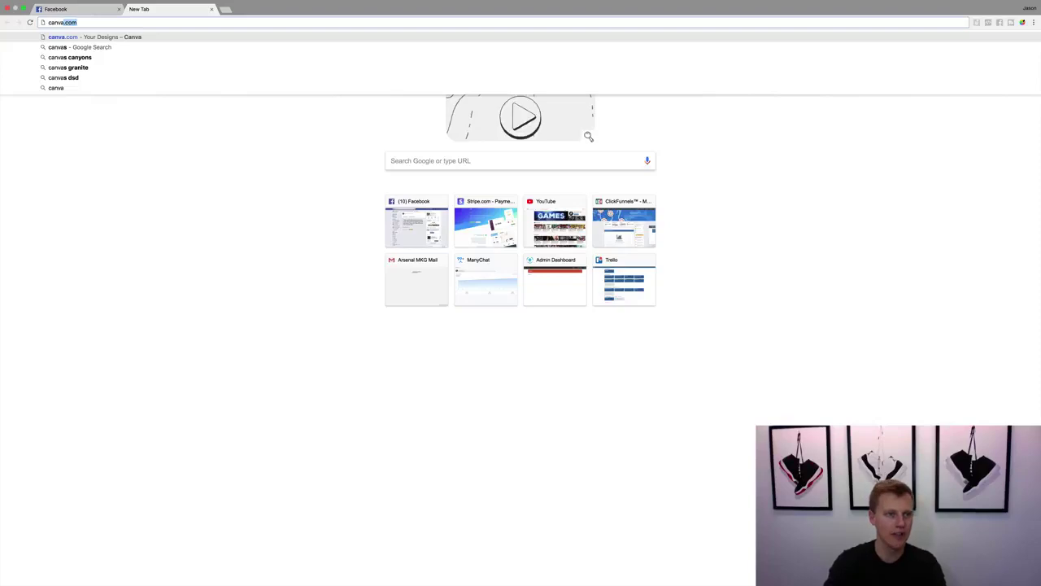
{"action": "key", "text": "Return"}
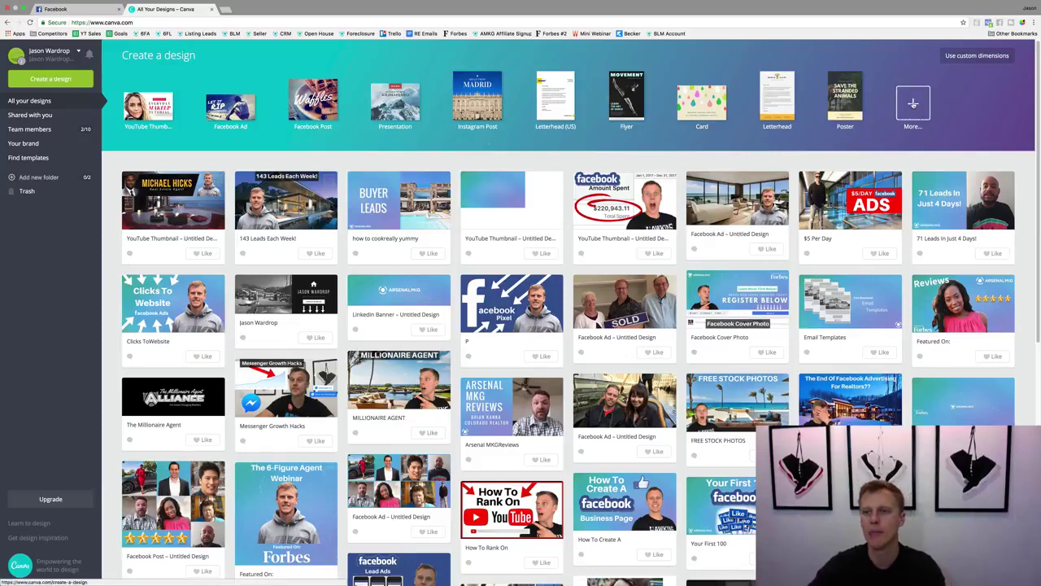
{"action": "left_click", "coordinate": [913, 103]}
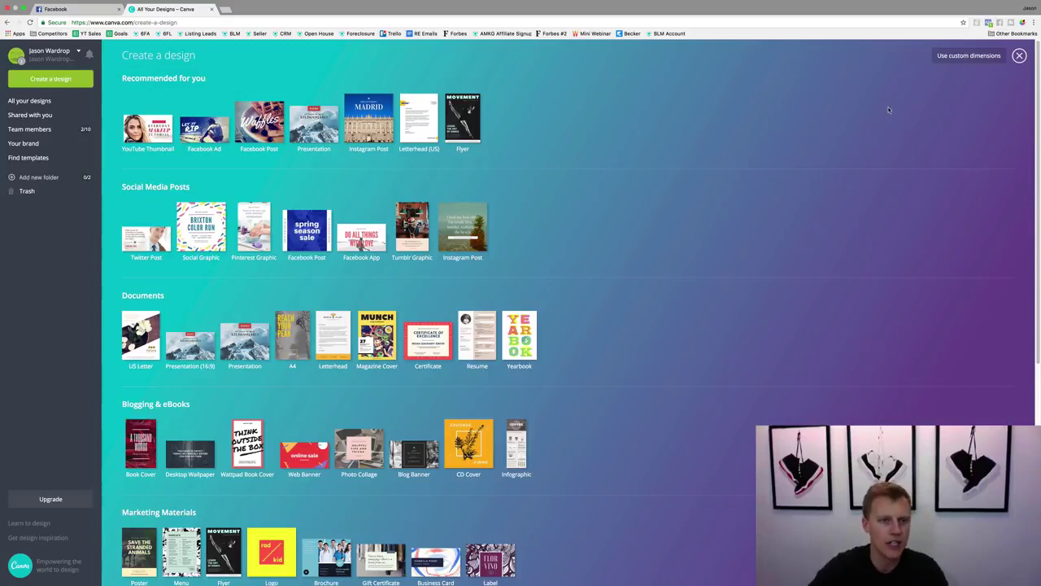
{"action": "scroll", "coordinate": [301, 247], "scroll_direction": "down", "scroll_amount": 5}
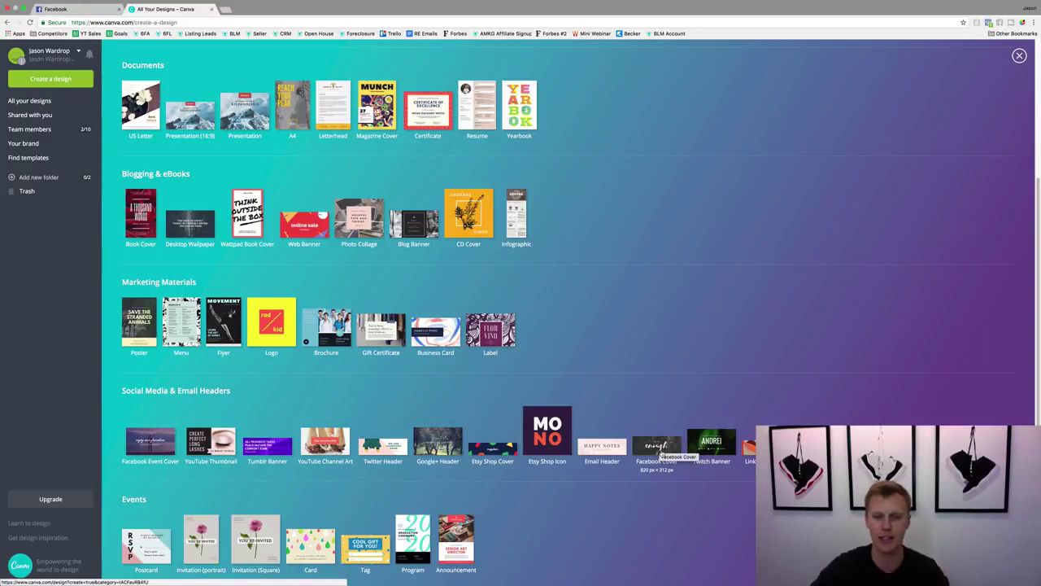
- Start a Facebook Cover design and try several layouts, ending on the spring collection one
{"action": "left_click", "coordinate": [661, 453]}
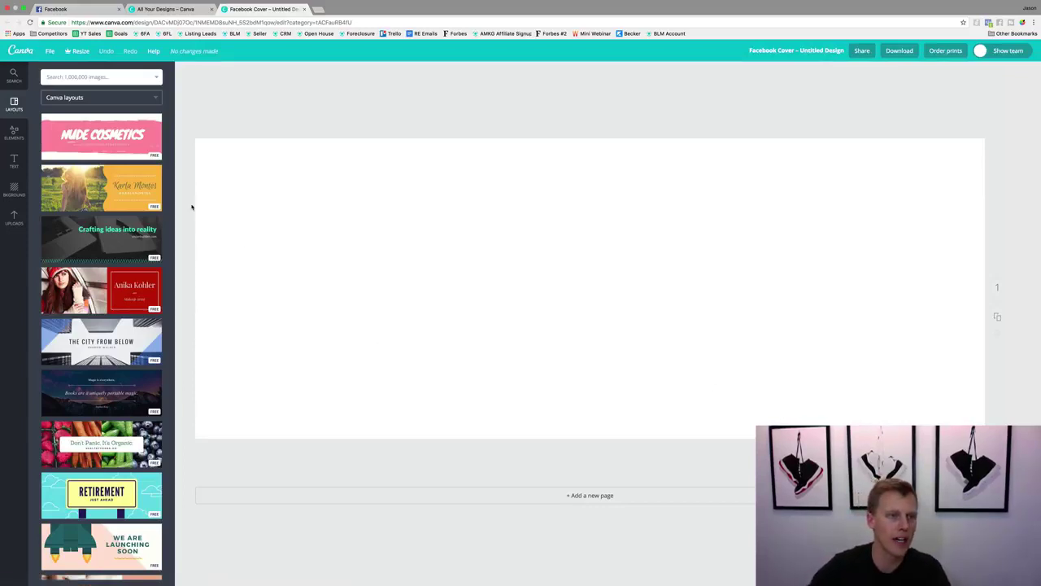
{"action": "left_click", "coordinate": [122, 146]}
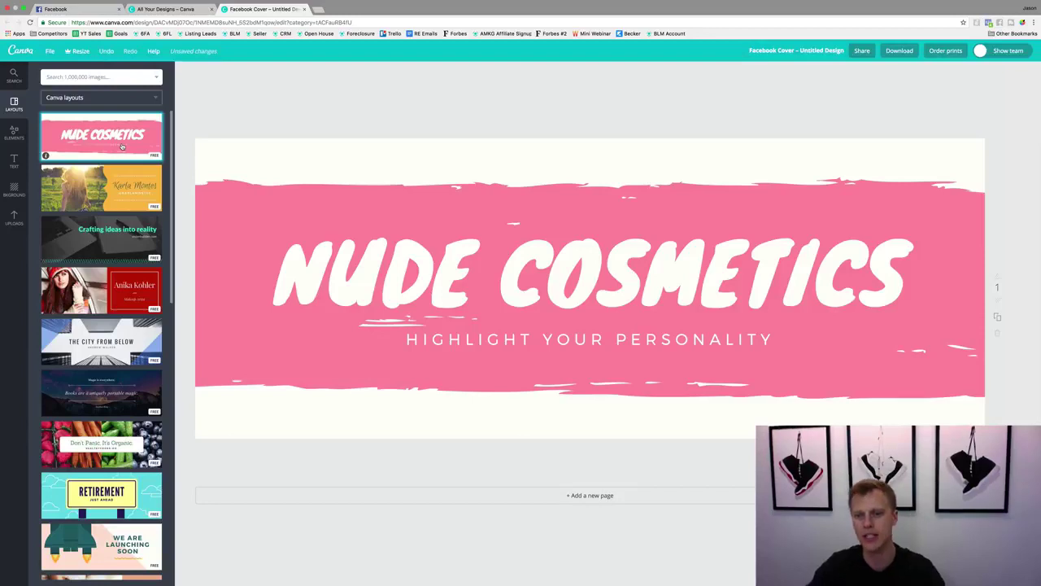
{"action": "left_click", "coordinate": [122, 185]}
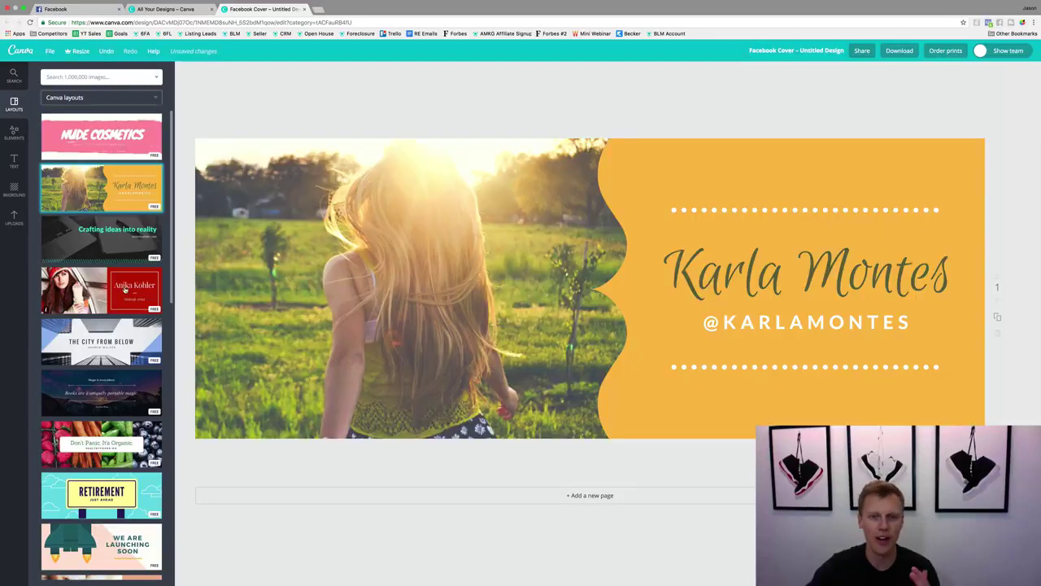
{"action": "left_click", "coordinate": [125, 301]}
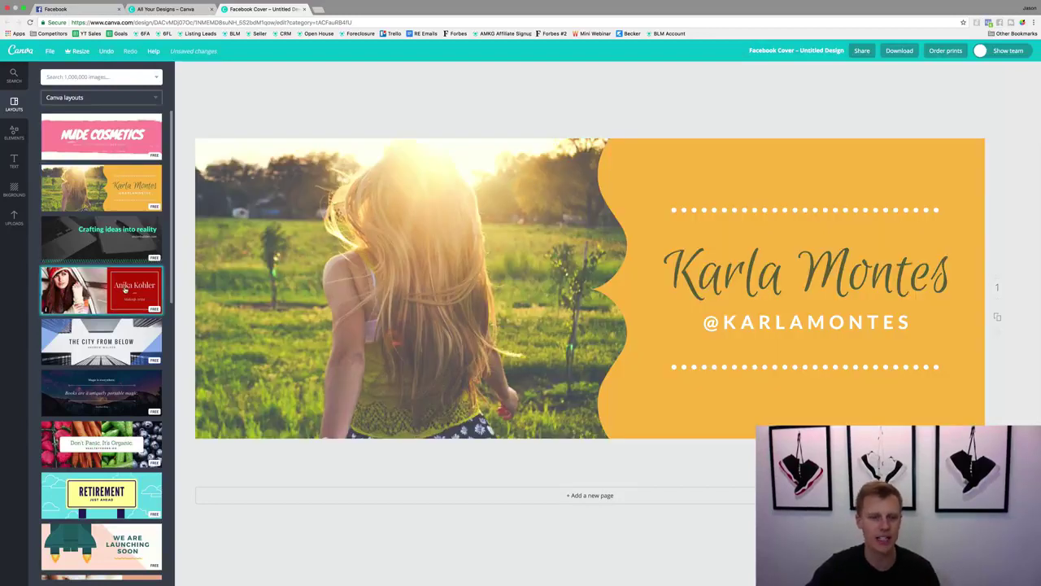
{"action": "scroll", "coordinate": [119, 311], "scroll_direction": "down", "scroll_amount": 15}
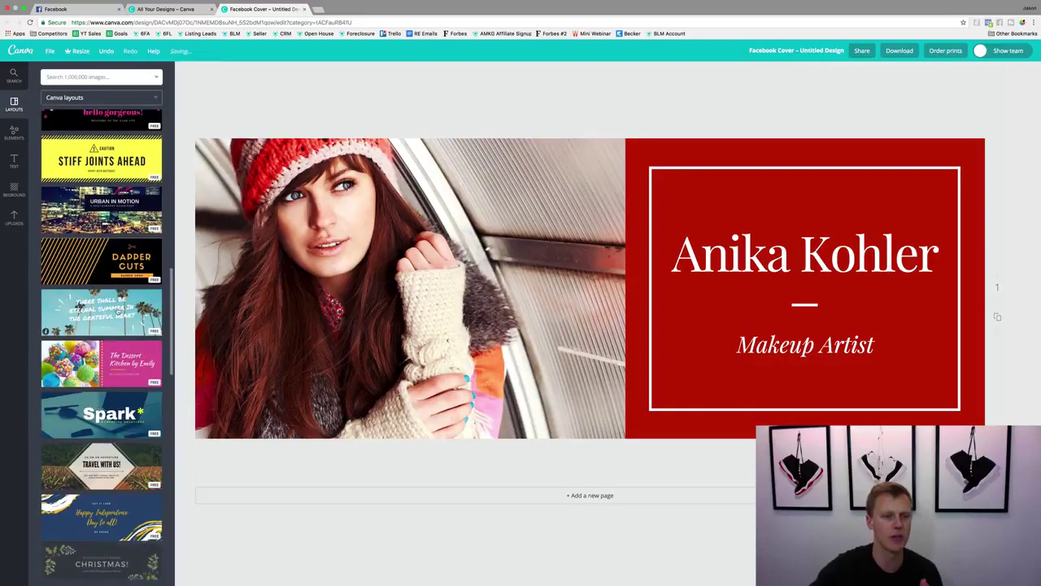
{"action": "scroll", "coordinate": [138, 260], "scroll_direction": "down", "scroll_amount": 5}
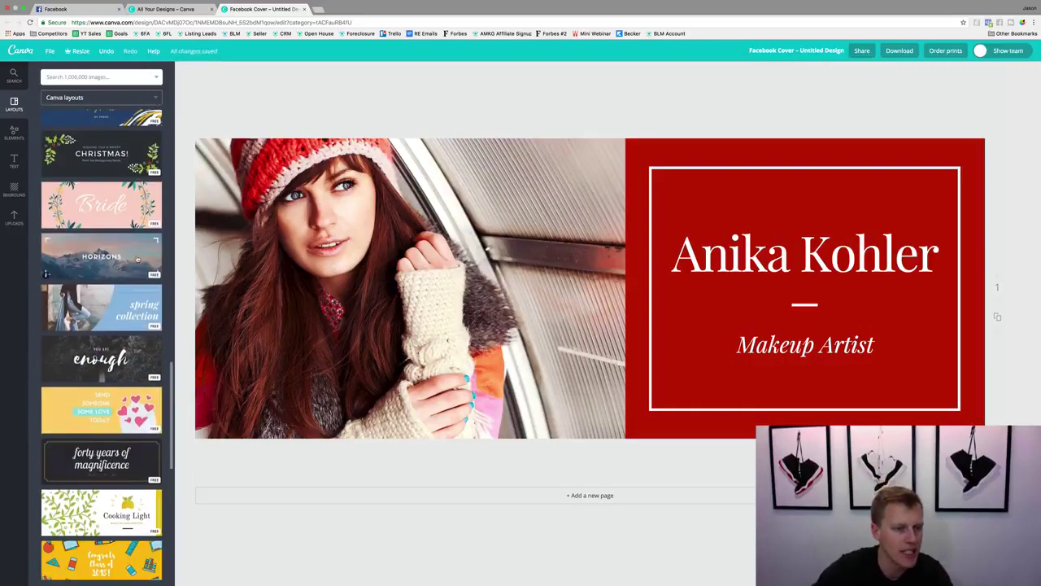
{"action": "left_click", "coordinate": [106, 311]}
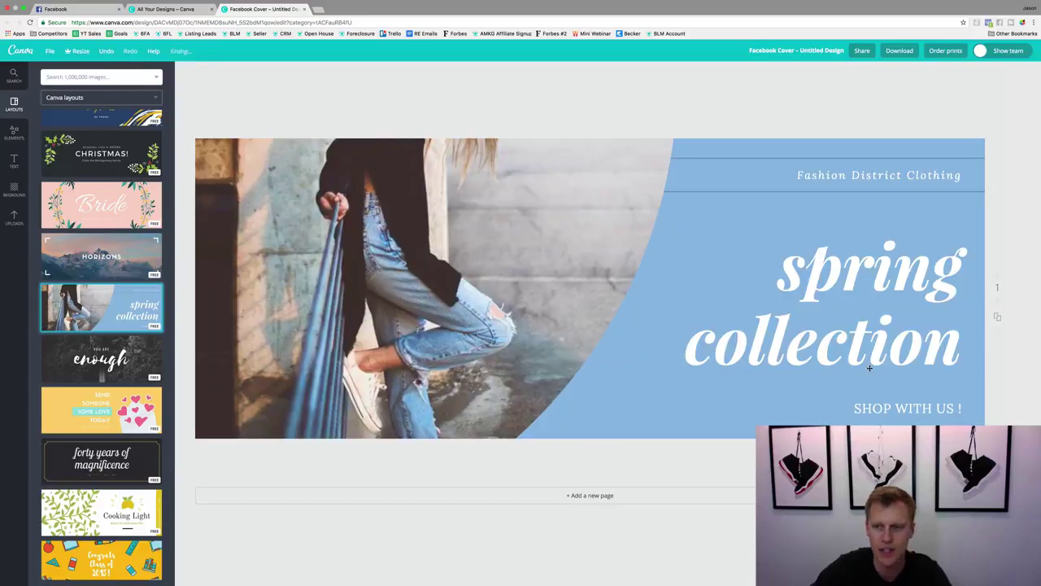
- Try the Congratulations layout, then settle on the rent.au layout
{"action": "scroll", "coordinate": [92, 352], "scroll_direction": "down", "scroll_amount": 8}
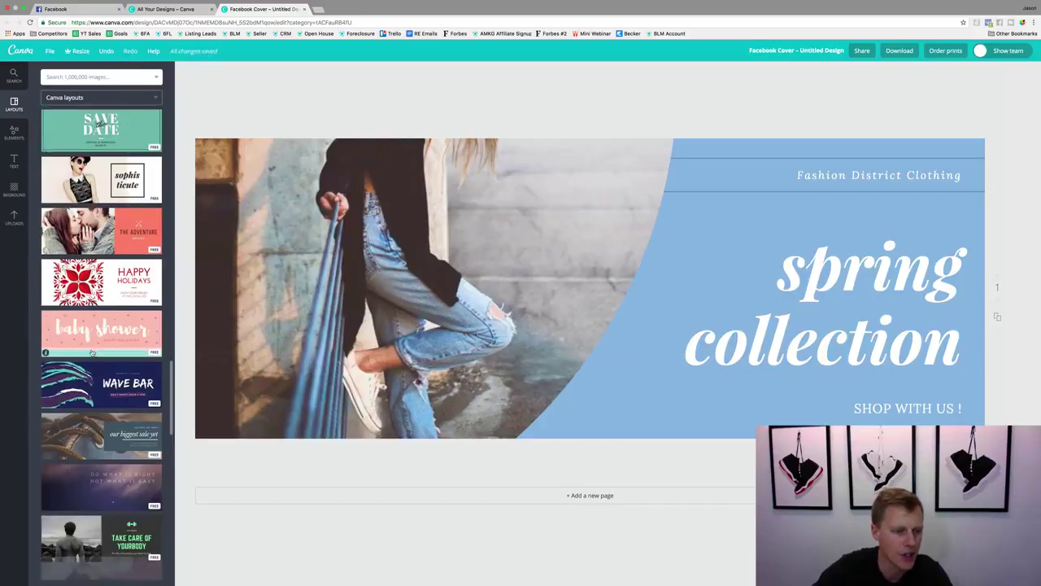
{"action": "scroll", "coordinate": [92, 352], "scroll_direction": "down", "scroll_amount": 10}
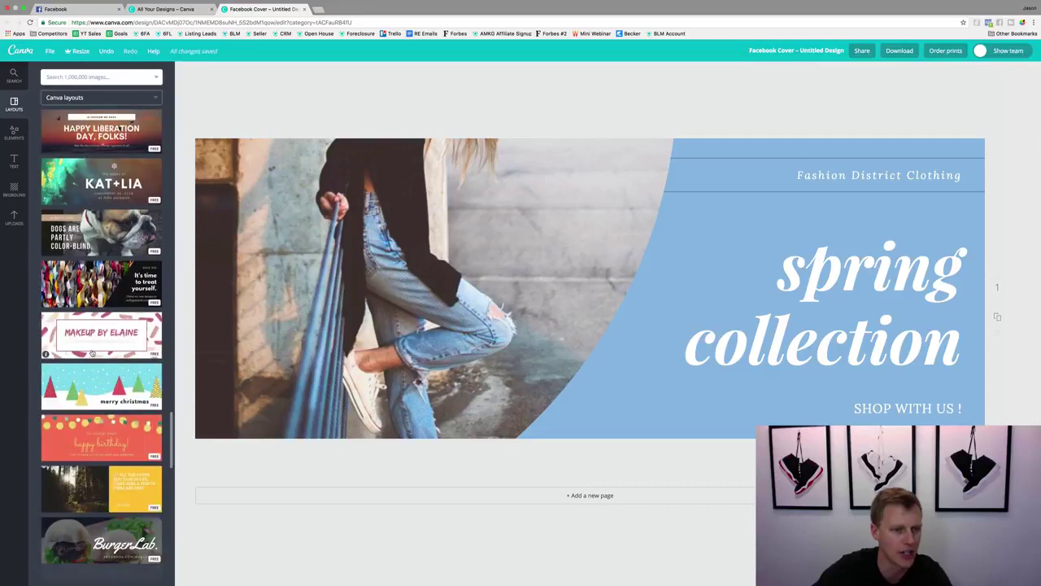
{"action": "scroll", "coordinate": [92, 352], "scroll_direction": "down", "scroll_amount": 15}
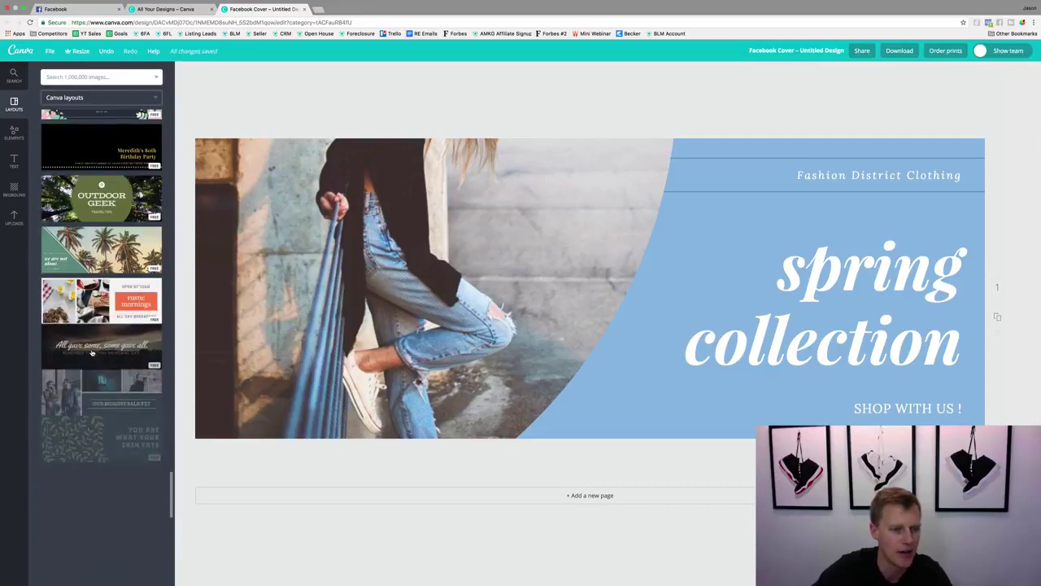
{"action": "scroll", "coordinate": [92, 352], "scroll_direction": "down", "scroll_amount": 20}
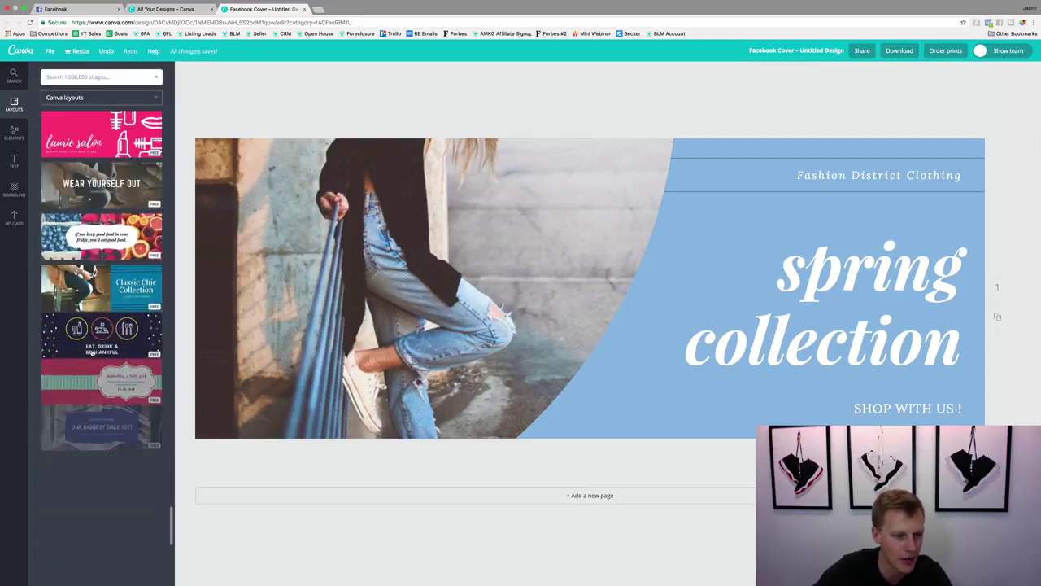
{"action": "scroll", "coordinate": [92, 352], "scroll_direction": "down", "scroll_amount": 20}
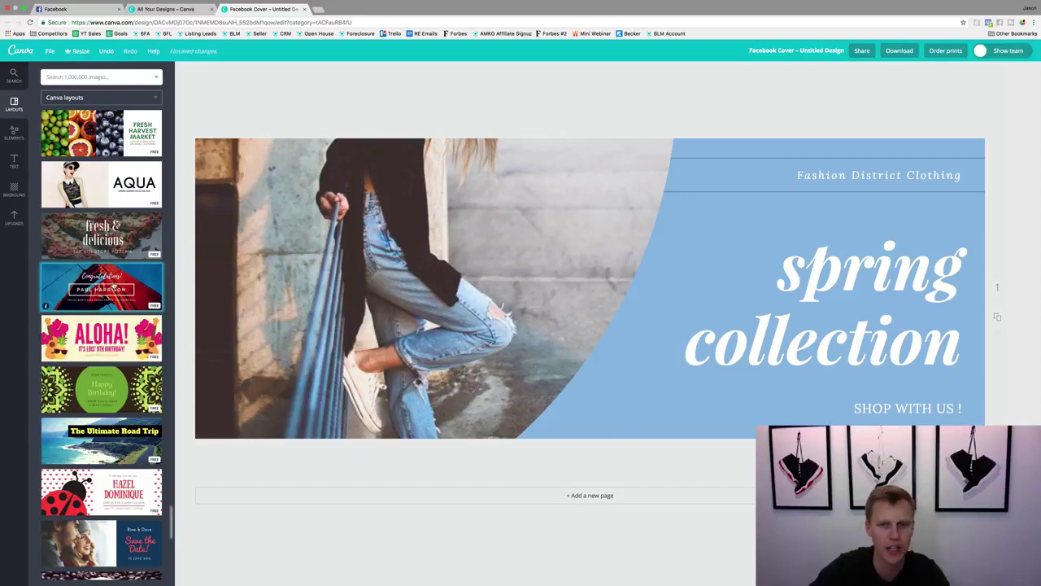
{"action": "left_click", "coordinate": [114, 283]}
{"action": "scroll", "coordinate": [115, 283], "scroll_direction": "down", "scroll_amount": 10}
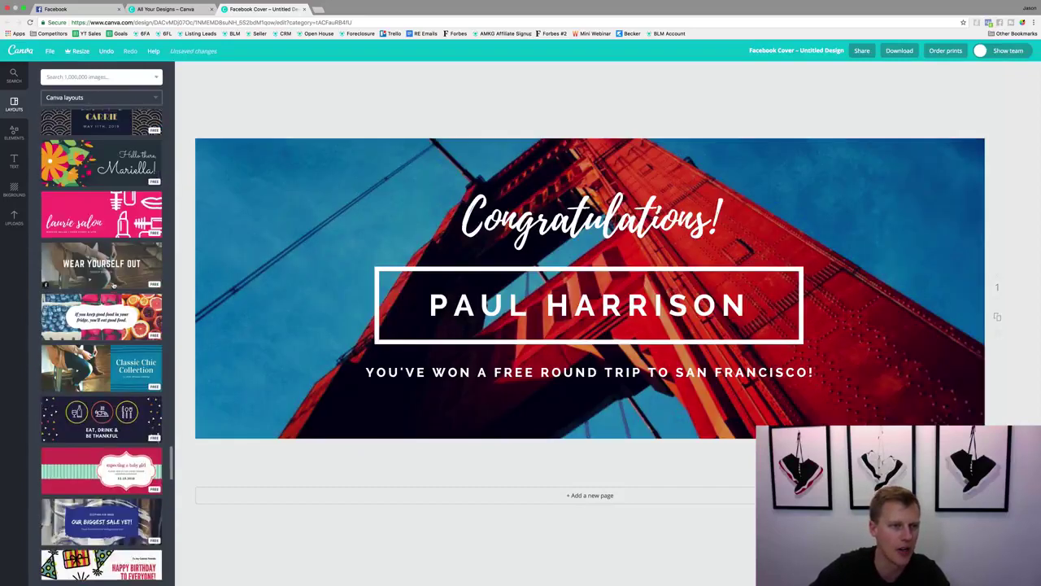
{"action": "scroll", "coordinate": [114, 283], "scroll_direction": "up", "scroll_amount": 15}
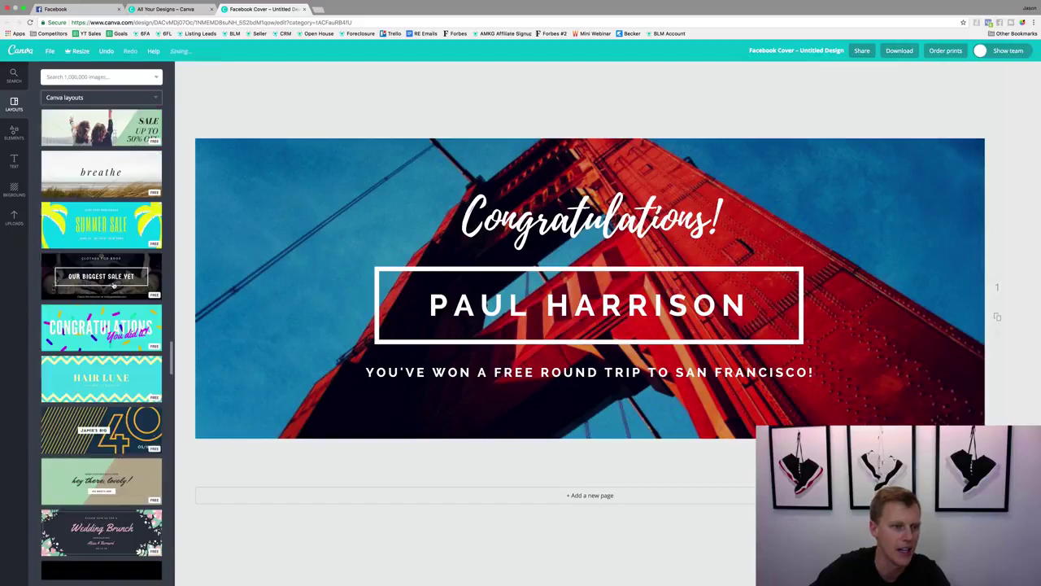
{"action": "scroll", "coordinate": [114, 285], "scroll_direction": "up", "scroll_amount": 8}
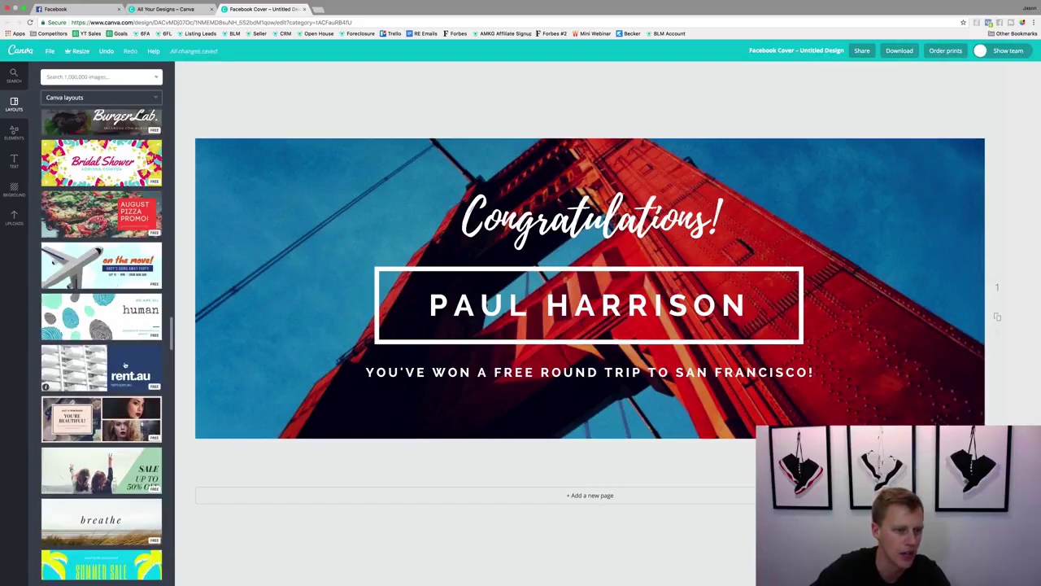
{"action": "left_click", "coordinate": [124, 365]}
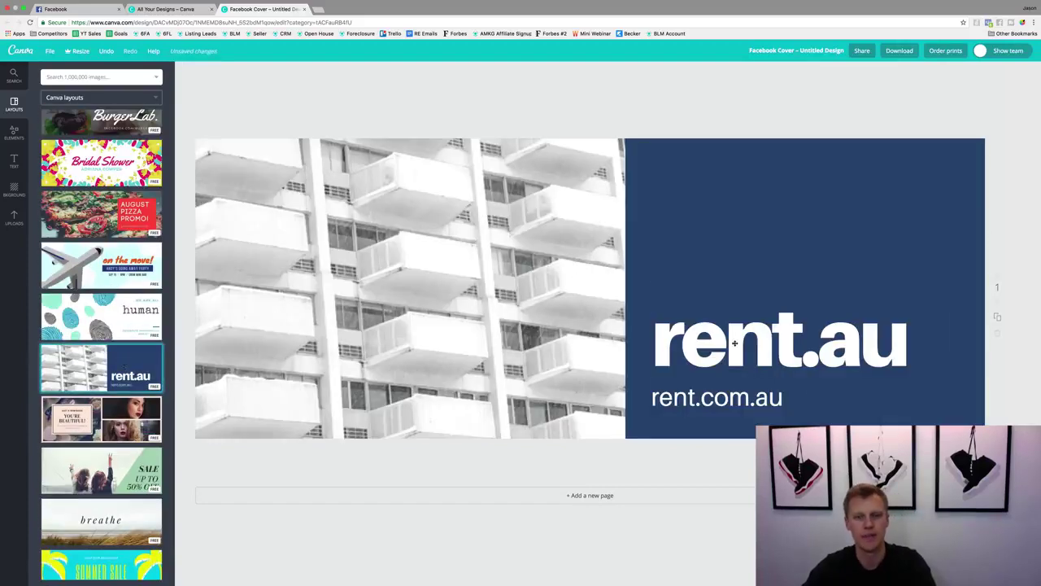
- Replace the headline with the owner's first name and the subline with their surname plus '- Your Business'
{"action": "left_click", "coordinate": [797, 358]}
{"action": "left_click", "coordinate": [797, 358]}
{"action": "type", "text": "Jason"}
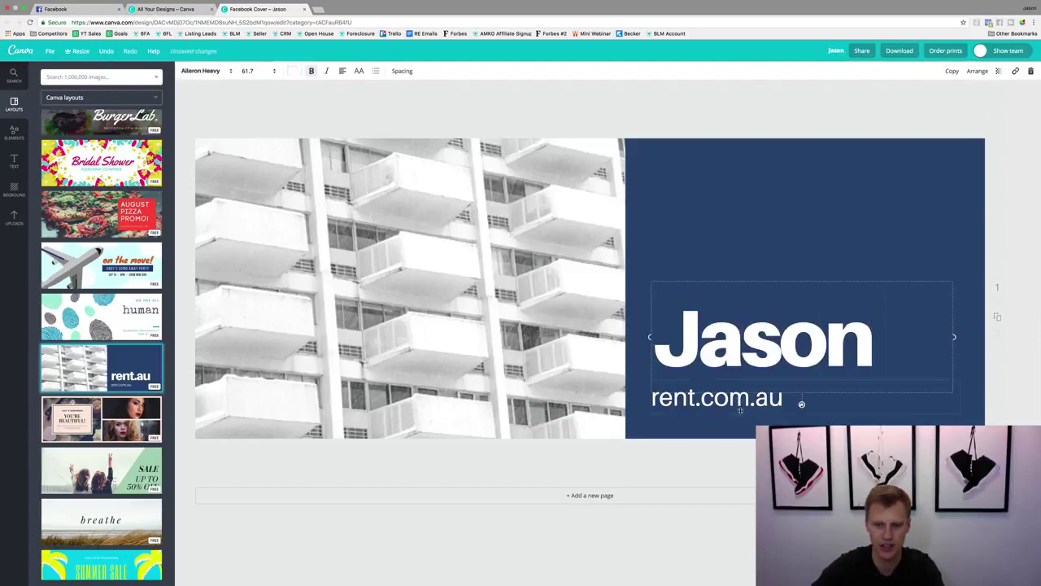
{"action": "left_click", "coordinate": [752, 397]}
{"action": "triple_click", "coordinate": [752, 397]}
{"action": "type", "text": "Wardrop"}
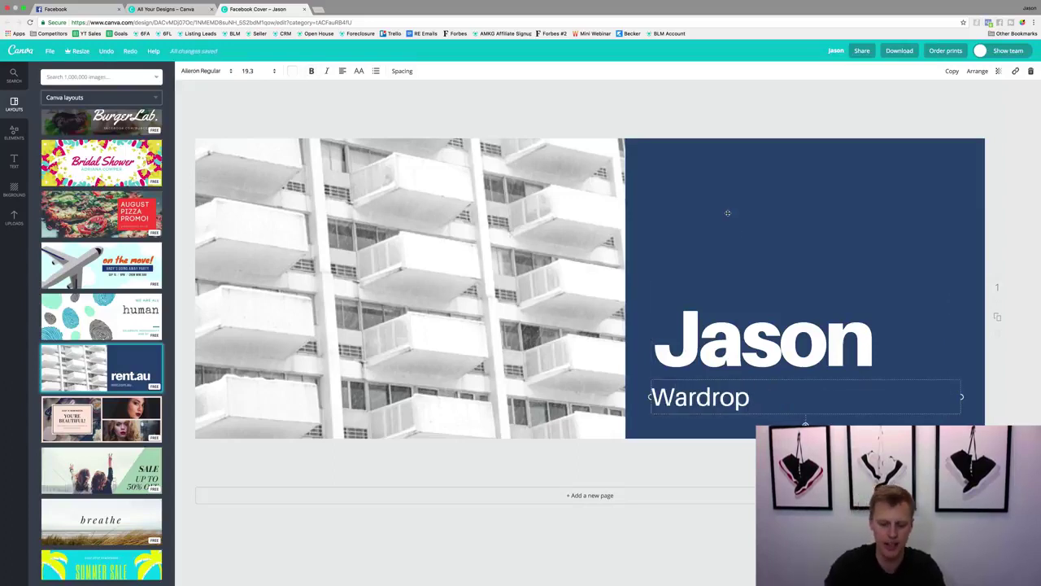
{"action": "type", "text": " - Your Business"}
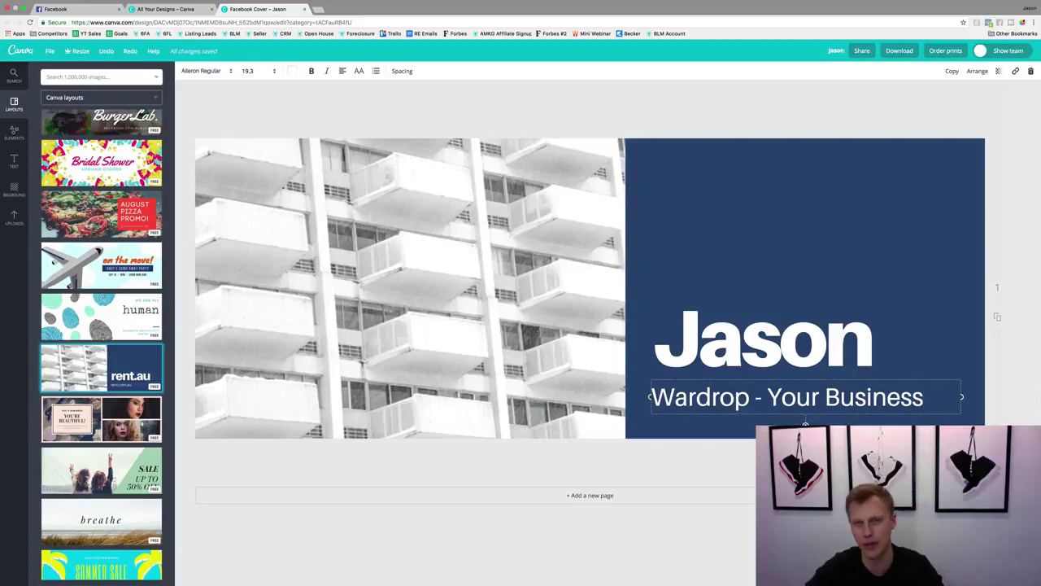
{"action": "left_click", "coordinate": [724, 103]}
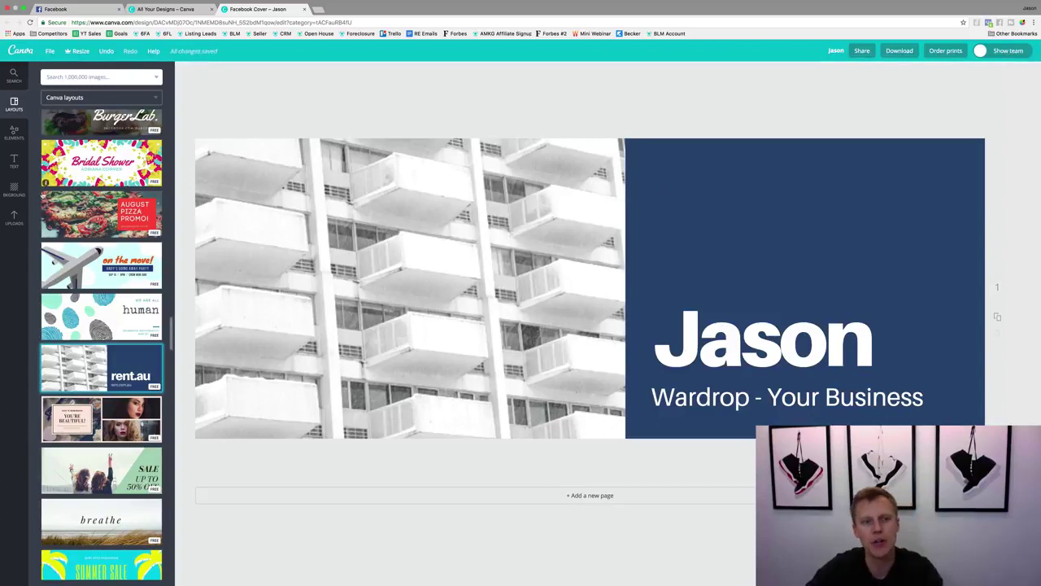
{"action": "left_click", "coordinate": [13, 217]}
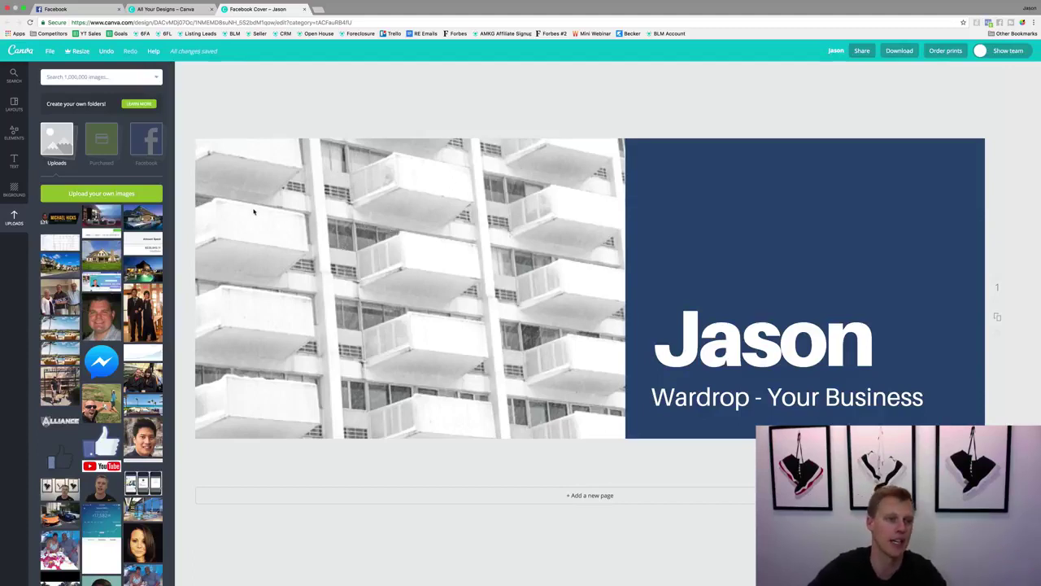
- Fill the image frame with the modern house photo at Normal filter and lower the name headline
{"action": "left_click", "coordinate": [144, 216]}
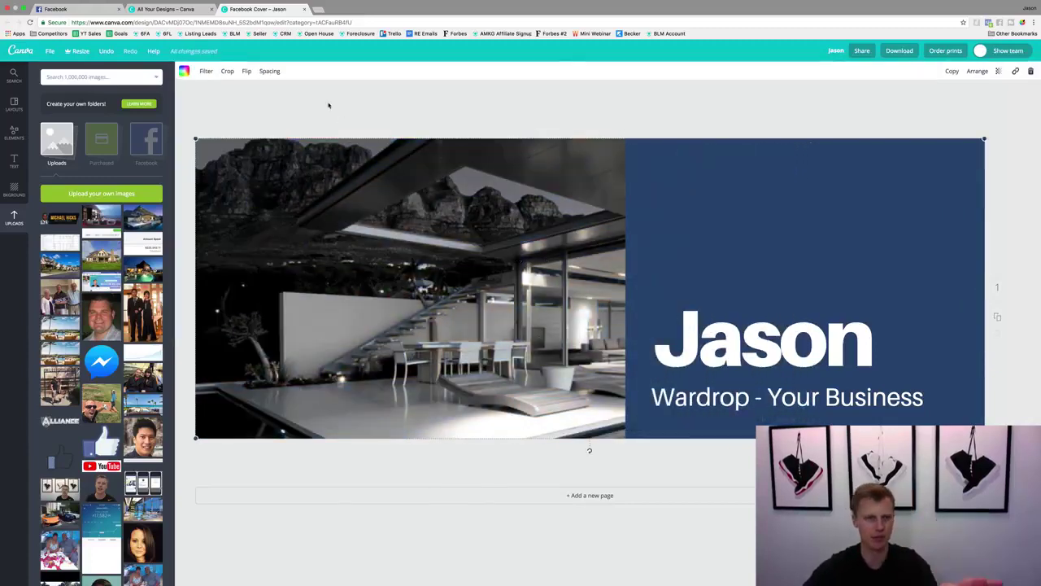
{"action": "left_click", "coordinate": [209, 71]}
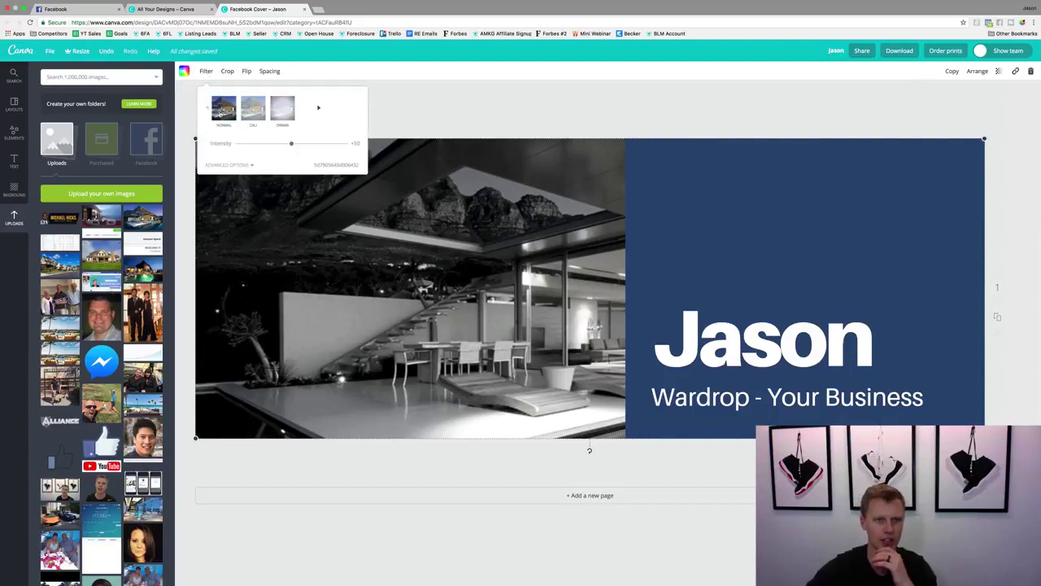
{"action": "left_click", "coordinate": [222, 112]}
{"action": "left_click", "coordinate": [514, 89]}
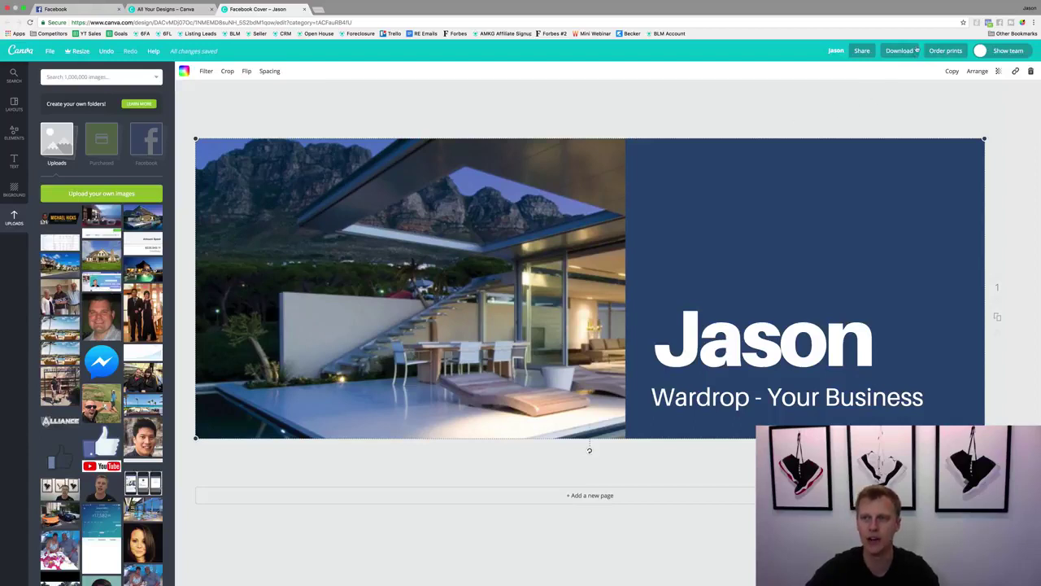
{"action": "left_click_drag", "start_coordinate": [789, 337], "coordinate": [789, 361]}
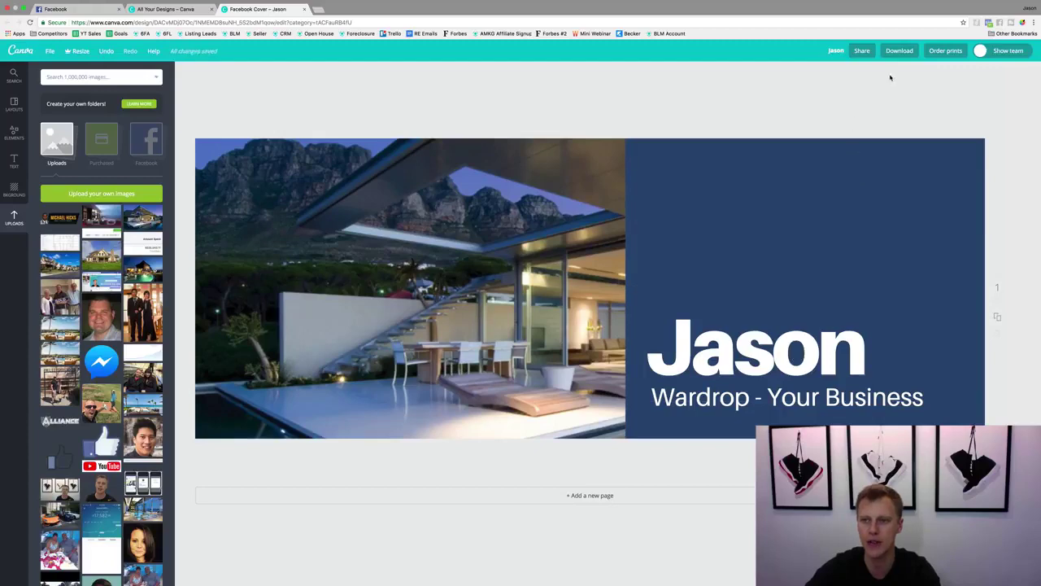
{"action": "left_click", "coordinate": [899, 51]}
- Download the cover as a PNG, checking the Facebook tab while it exports
{"action": "left_click", "coordinate": [898, 146]}
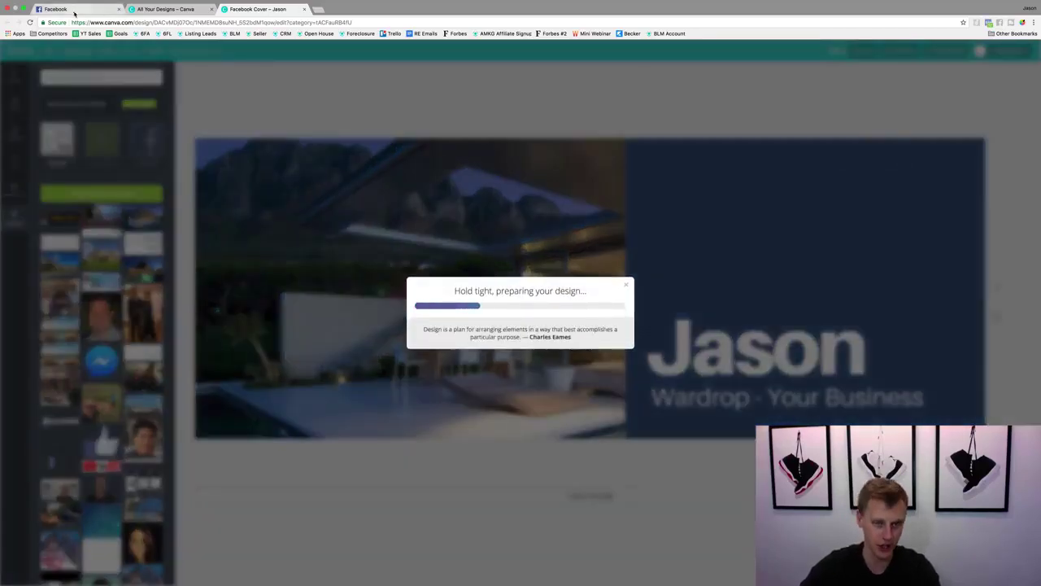
{"action": "left_click", "coordinate": [75, 10]}
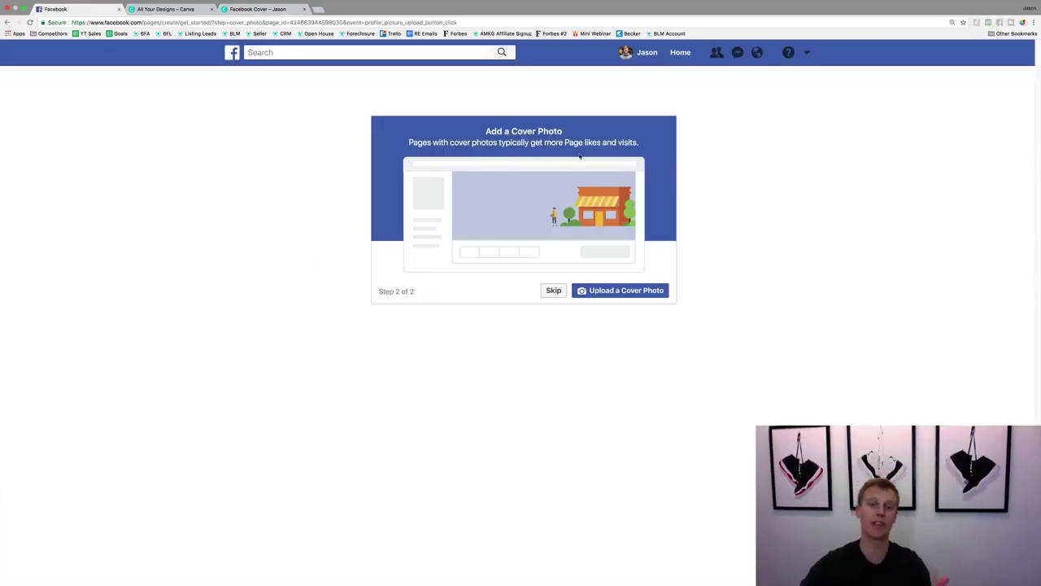
{"action": "left_click", "coordinate": [253, 10]}
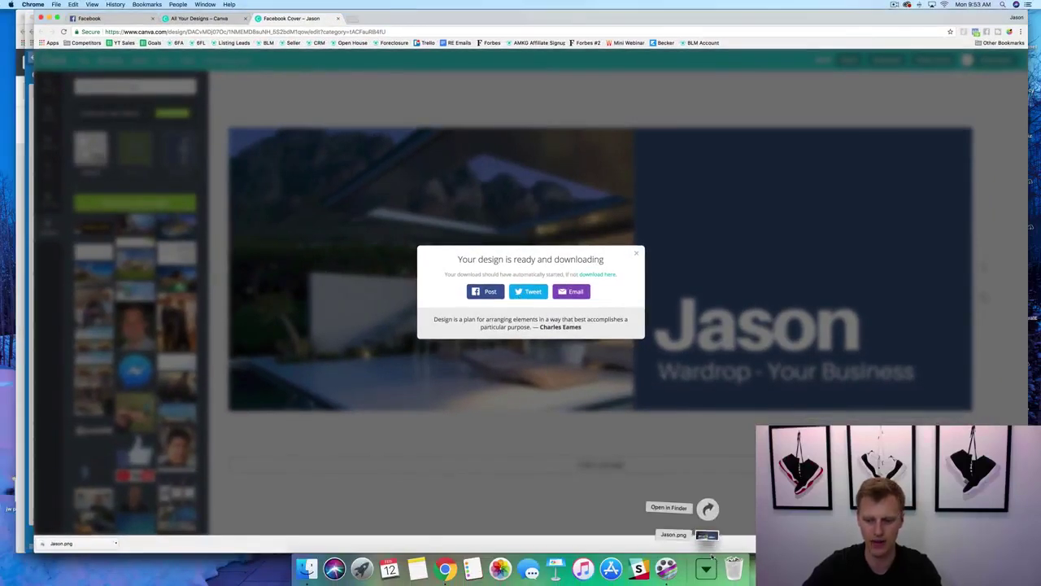
- Upload the downloaded Canva image as the page's cover photo
{"action": "left_click", "coordinate": [99, 20]}
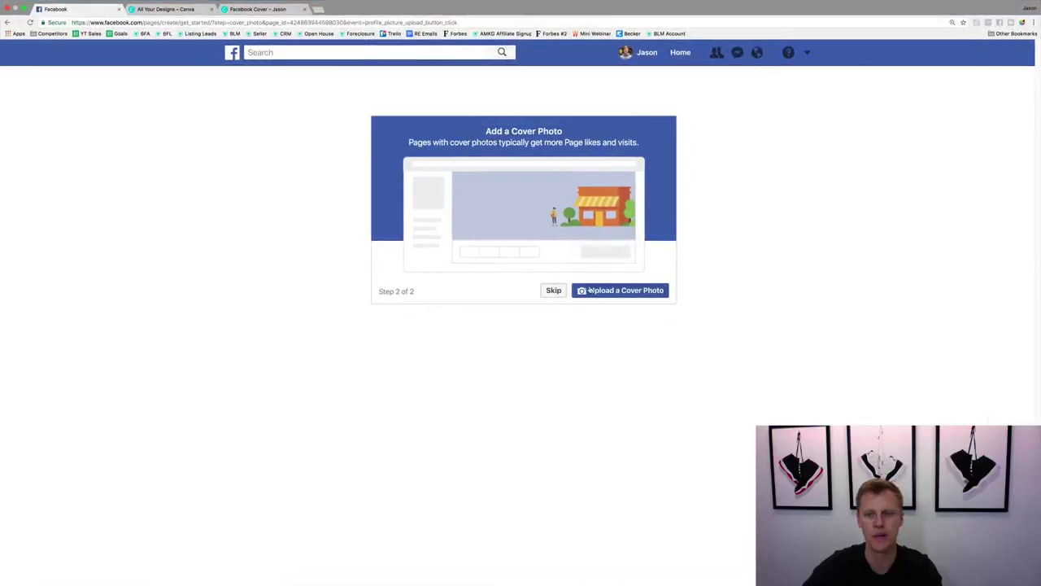
{"action": "left_click", "coordinate": [610, 305]}
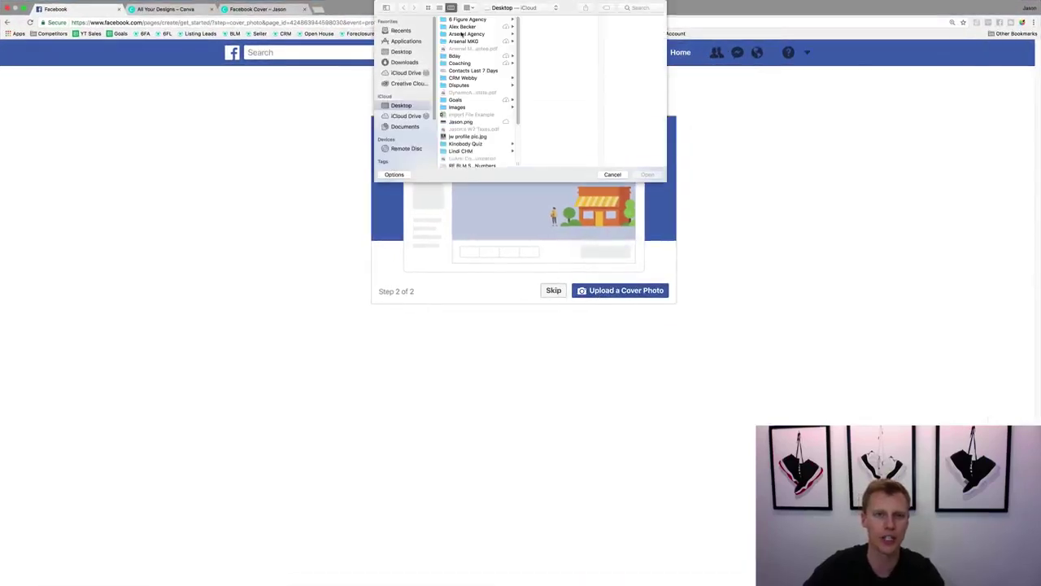
{"action": "left_click", "coordinate": [461, 122]}
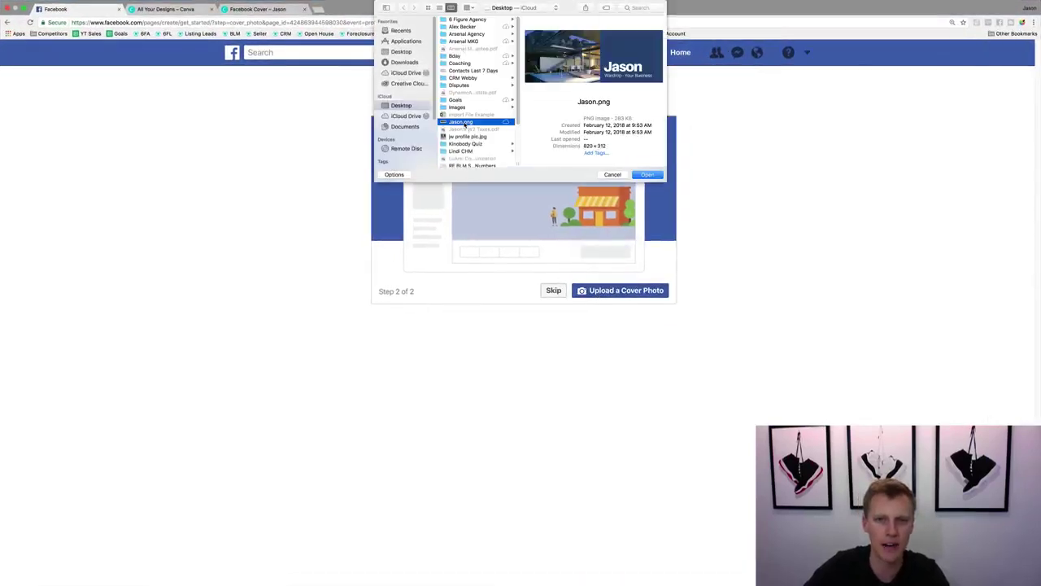
{"action": "left_click", "coordinate": [647, 175]}
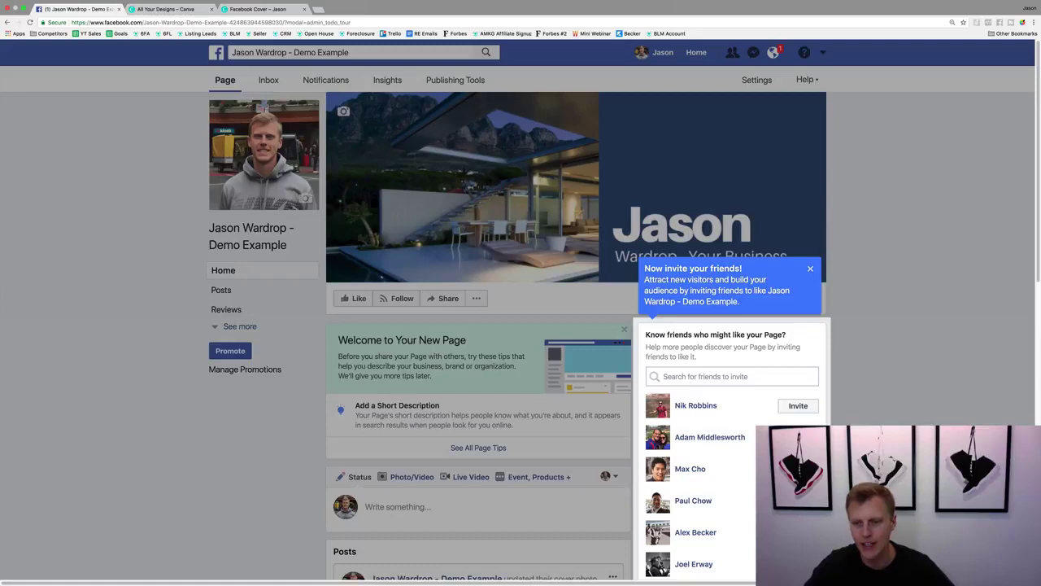
- Dismiss the invite-friends tip and start a post reading 'Make a post about yourself..'
{"action": "scroll", "coordinate": [521, 326], "scroll_direction": "down", "scroll_amount": 3}
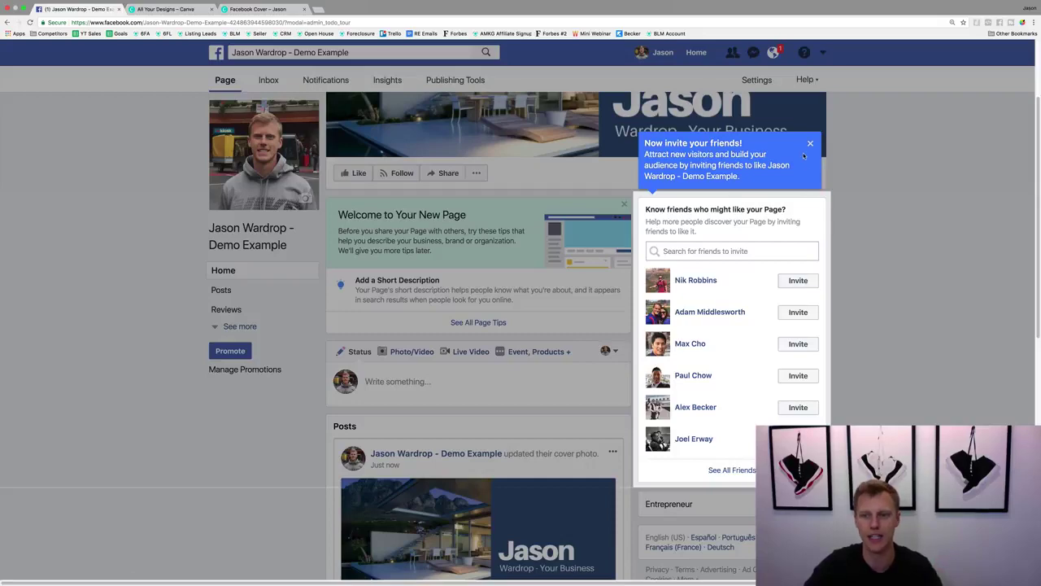
{"action": "left_click", "coordinate": [810, 143]}
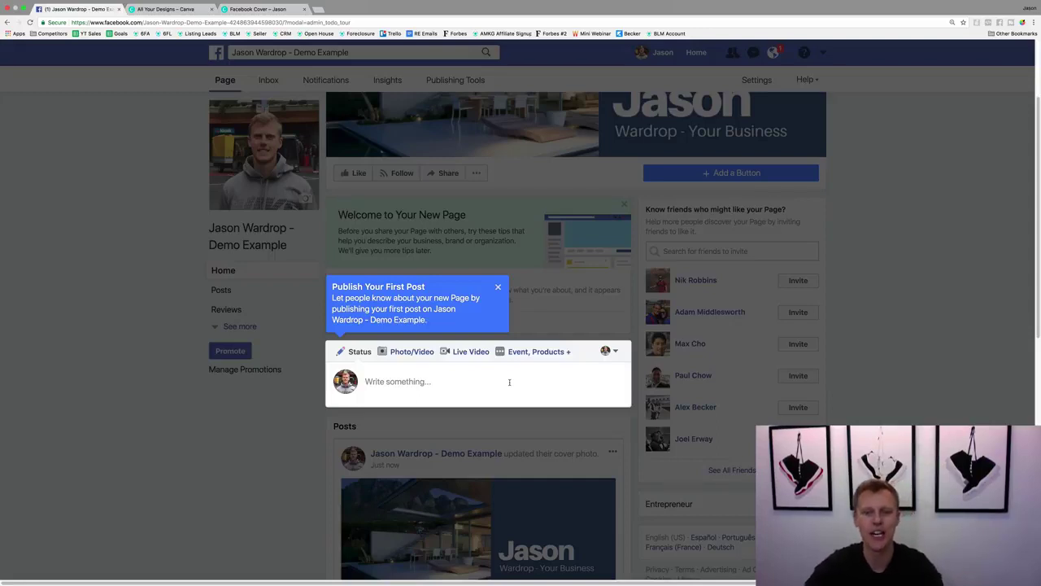
{"action": "left_click", "coordinate": [426, 381]}
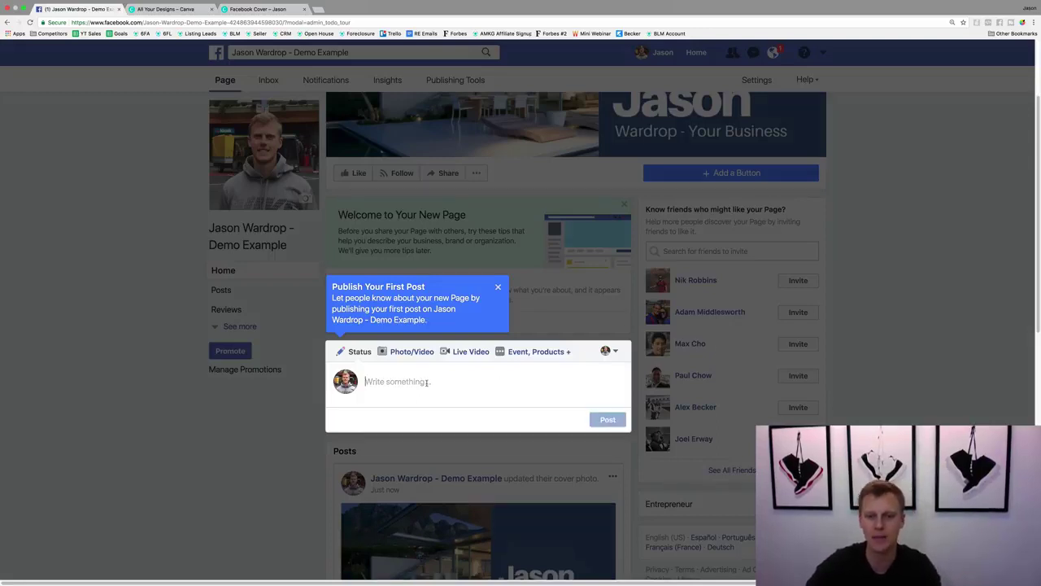
{"action": "type", "text": "Make a post about yourself.."}
- In a new tab, load the wardropjason Facebook page and scroll down to its pinned welcome post
{"action": "key", "text": "super+t"}
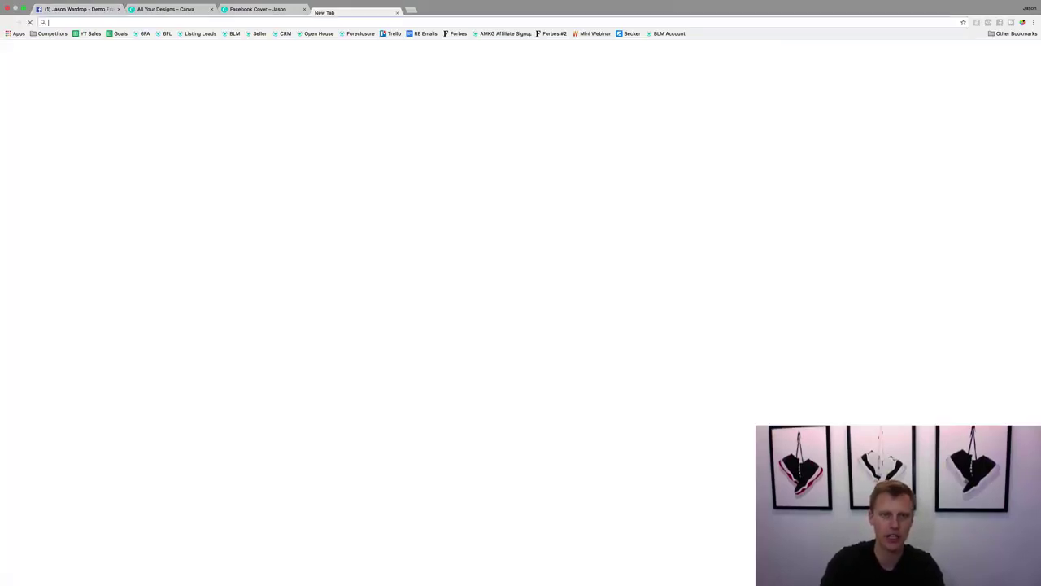
{"action": "type", "text": "wardropjason"}
{"action": "key", "text": "Down"}
{"action": "key", "text": "Return"}
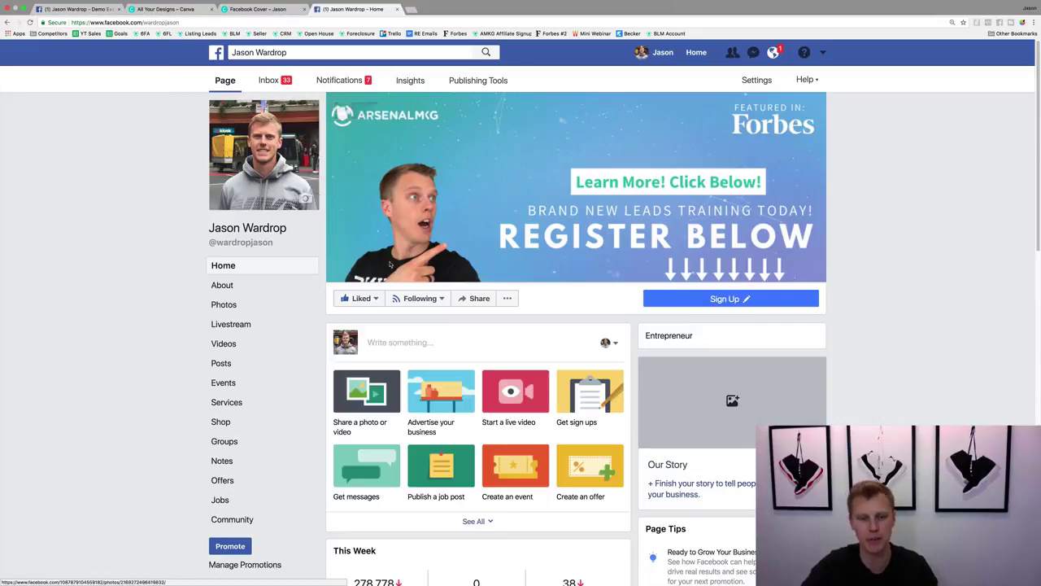
{"action": "scroll", "coordinate": [414, 288], "scroll_direction": "down", "scroll_amount": 15}
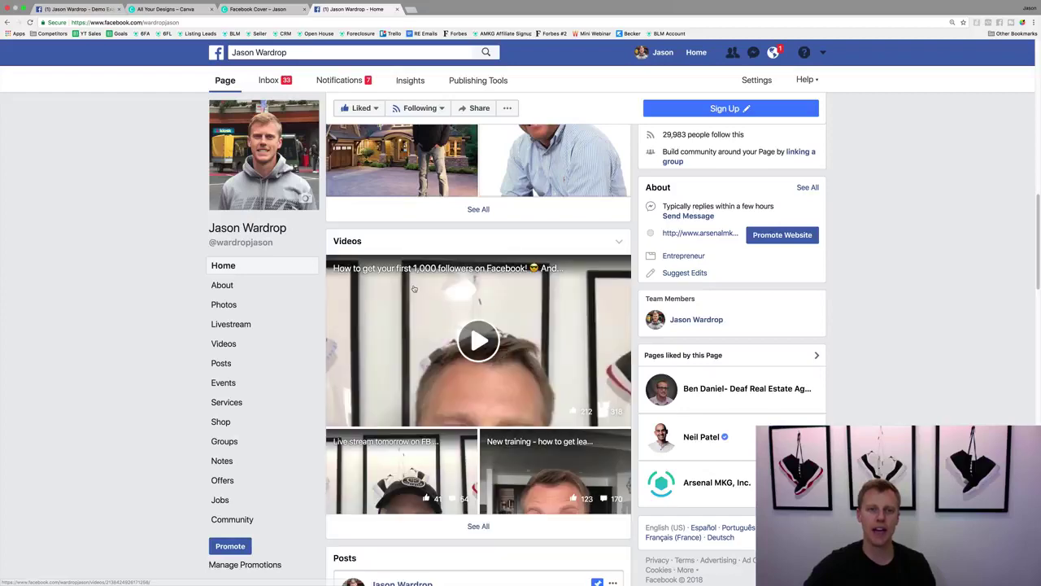
{"action": "scroll", "coordinate": [410, 309], "scroll_direction": "down", "scroll_amount": 6}
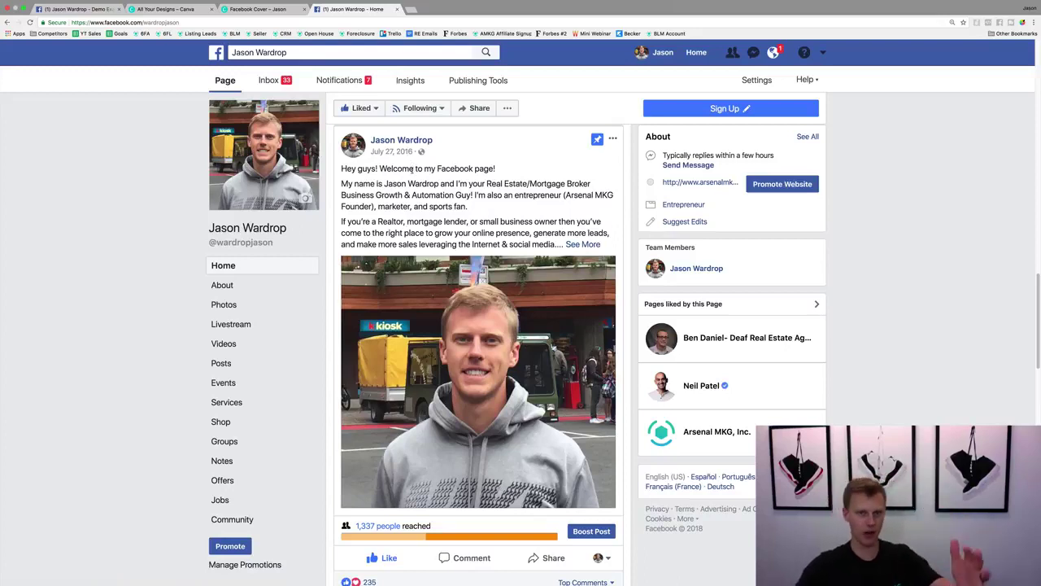
{"action": "scroll", "coordinate": [435, 183], "scroll_direction": "down", "scroll_amount": 3}
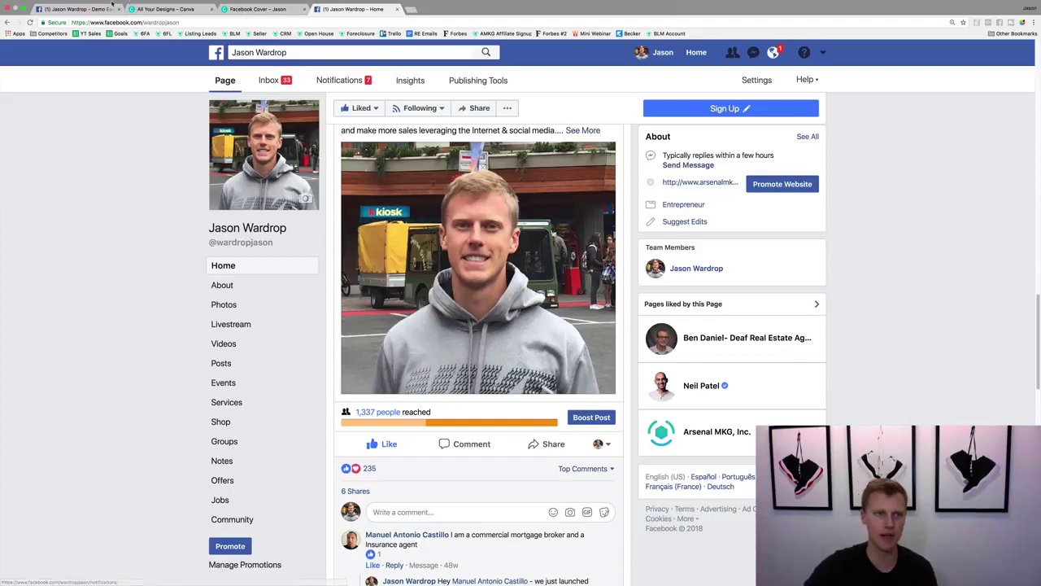
- On the new page, attach jw profile pic.jpg to the 'Make a post about yourself...' post
{"action": "left_click", "coordinate": [76, 9]}
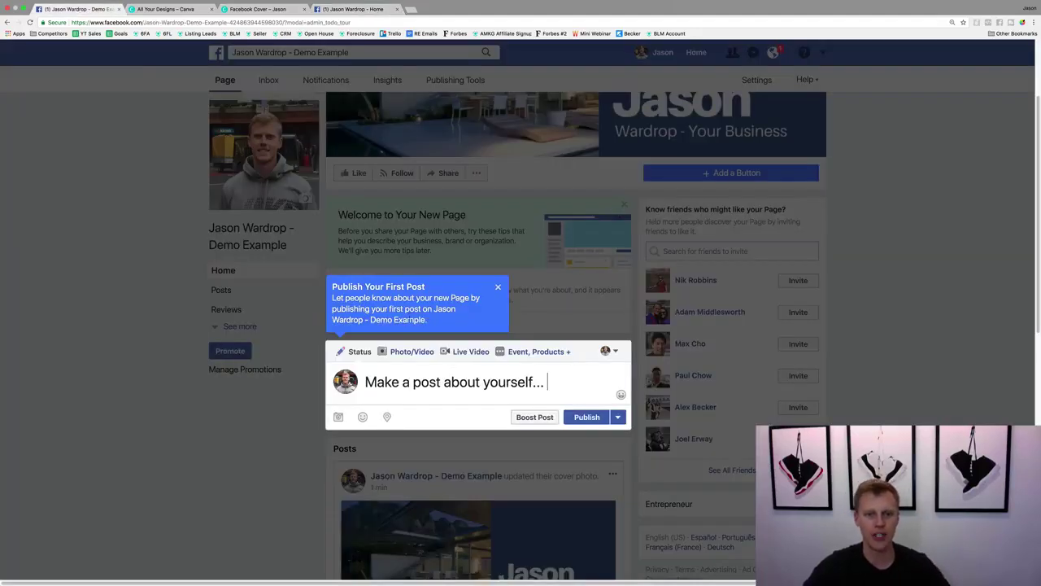
{"action": "left_click", "coordinate": [339, 417]}
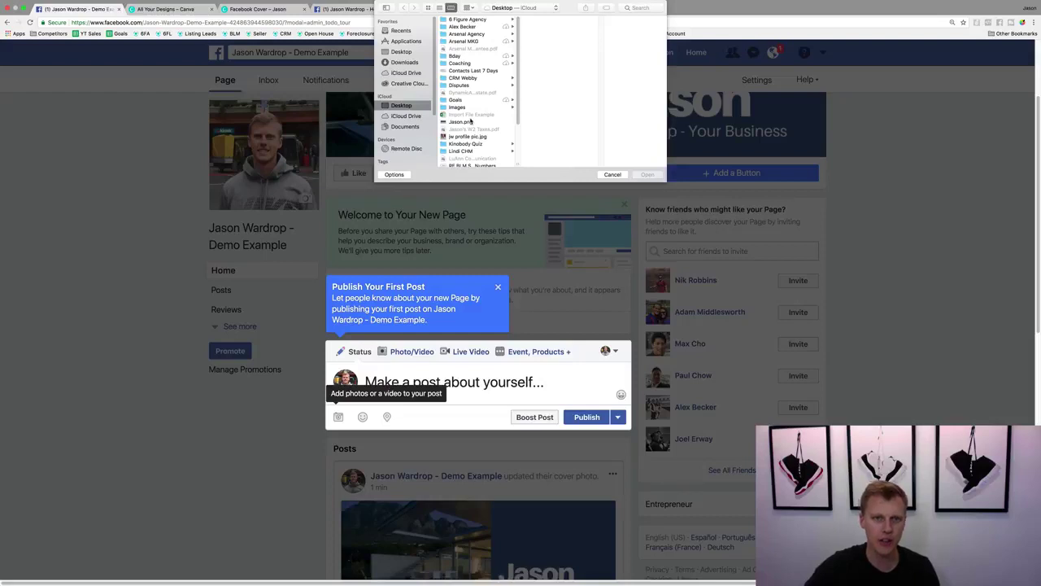
{"action": "left_click", "coordinate": [466, 136]}
{"action": "left_click", "coordinate": [647, 175]}
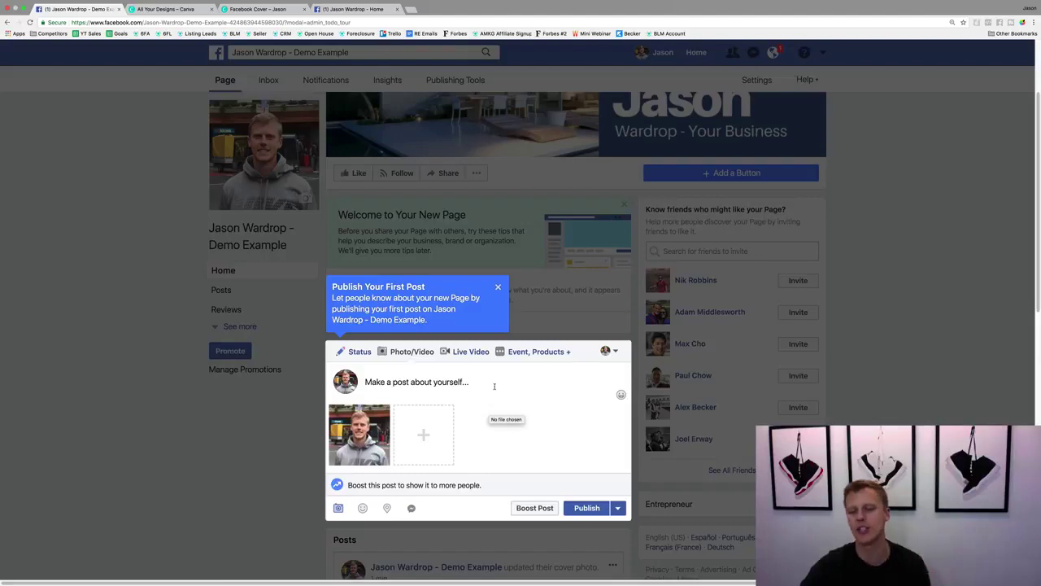
- Publish the photo post and pin it to the top of the page
{"action": "left_click", "coordinate": [590, 507]}
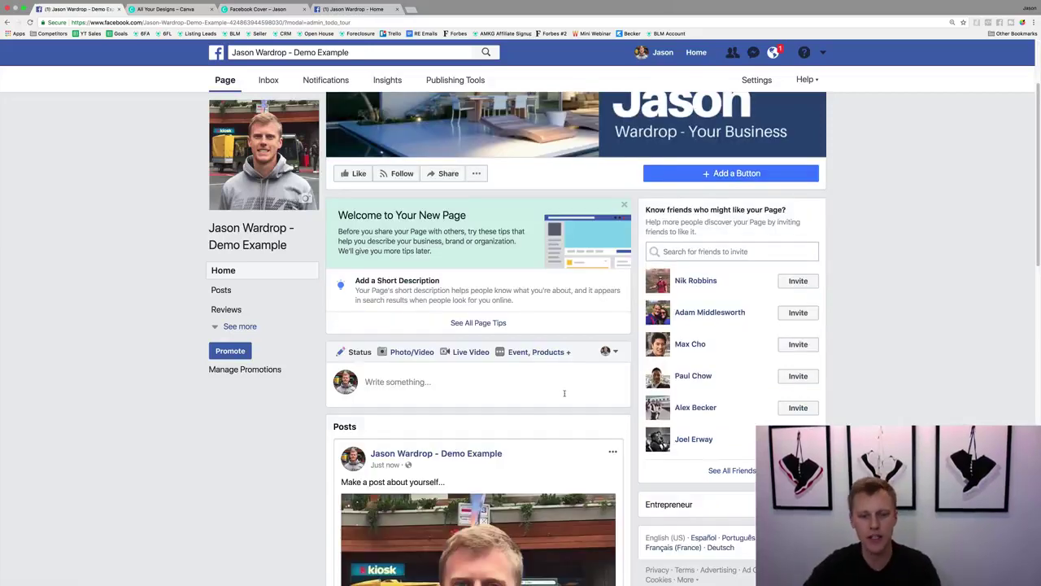
{"action": "left_click", "coordinate": [614, 451]}
{"action": "left_click", "coordinate": [568, 326]}
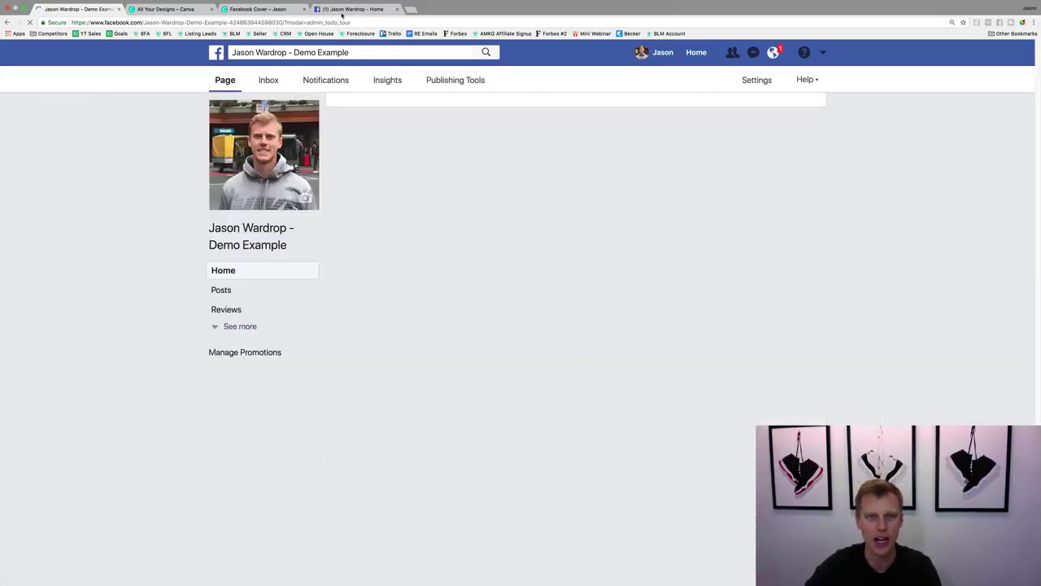
{"action": "left_click", "coordinate": [345, 9]}
{"action": "scroll", "coordinate": [413, 215], "scroll_direction": "up", "scroll_amount": 3}
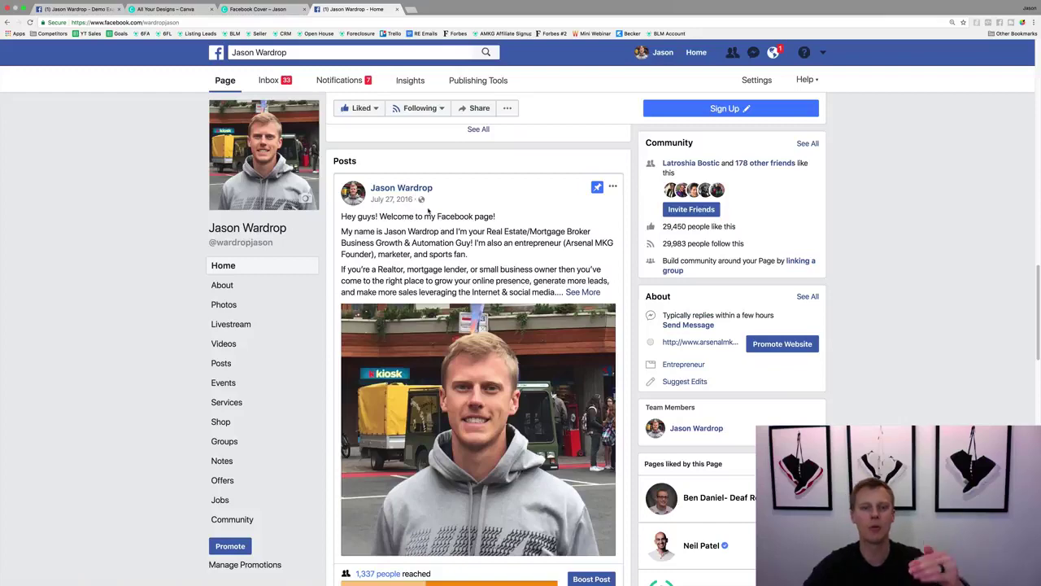
{"action": "left_click", "coordinate": [104, 15]}
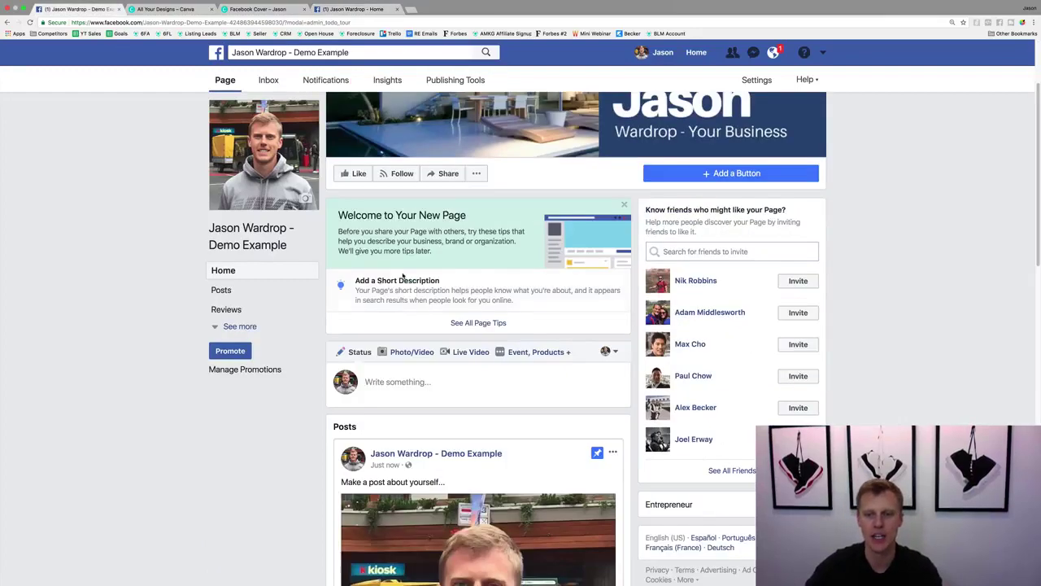
{"action": "scroll", "coordinate": [431, 317], "scroll_direction": "up", "scroll_amount": 1}
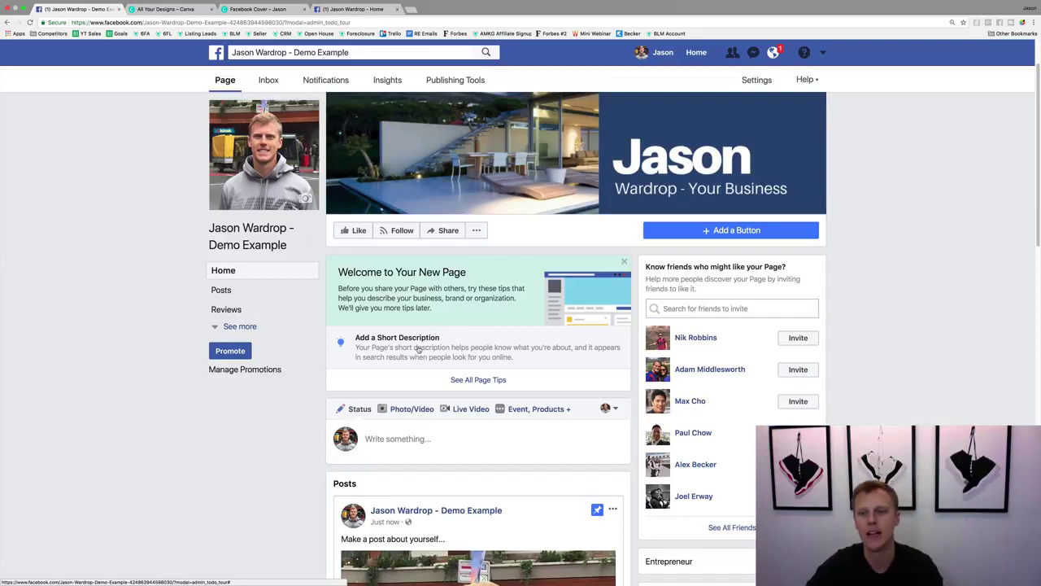
- Add a Send Message contact button to the page that opens Facebook Messenger
{"action": "left_click", "coordinate": [730, 232]}
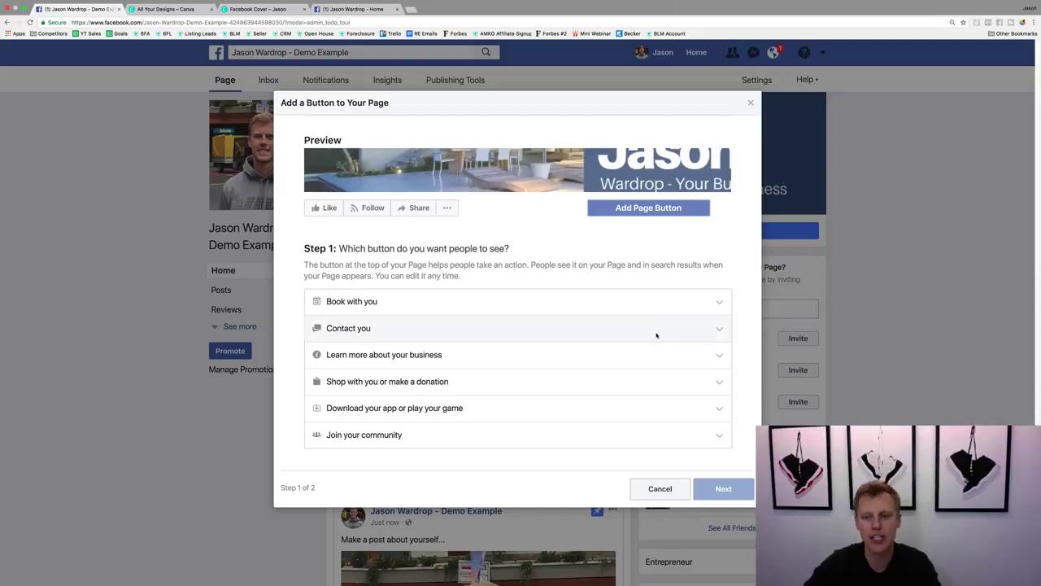
{"action": "left_click", "coordinate": [719, 331]}
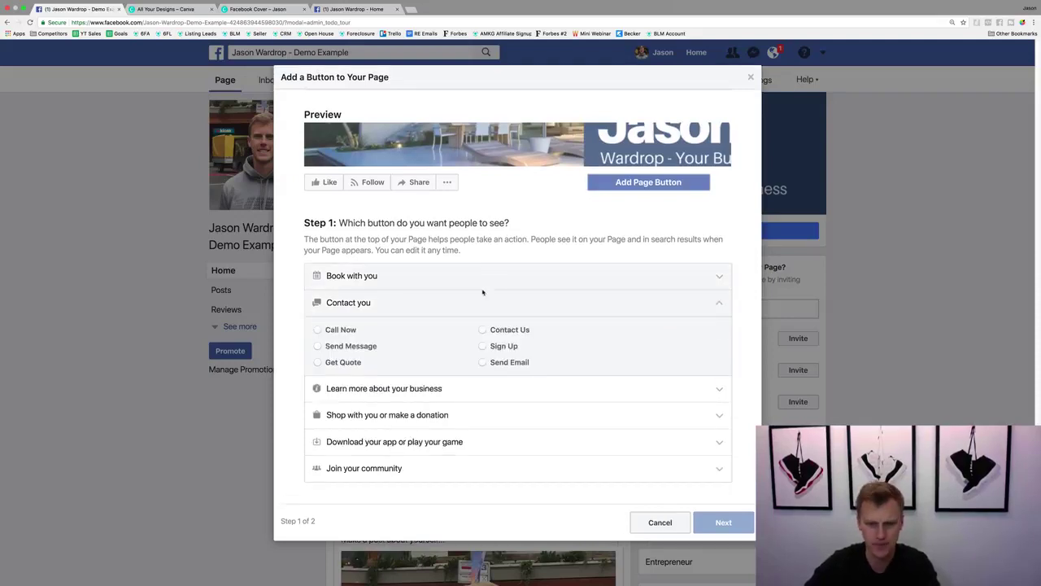
{"action": "left_click", "coordinate": [317, 346]}
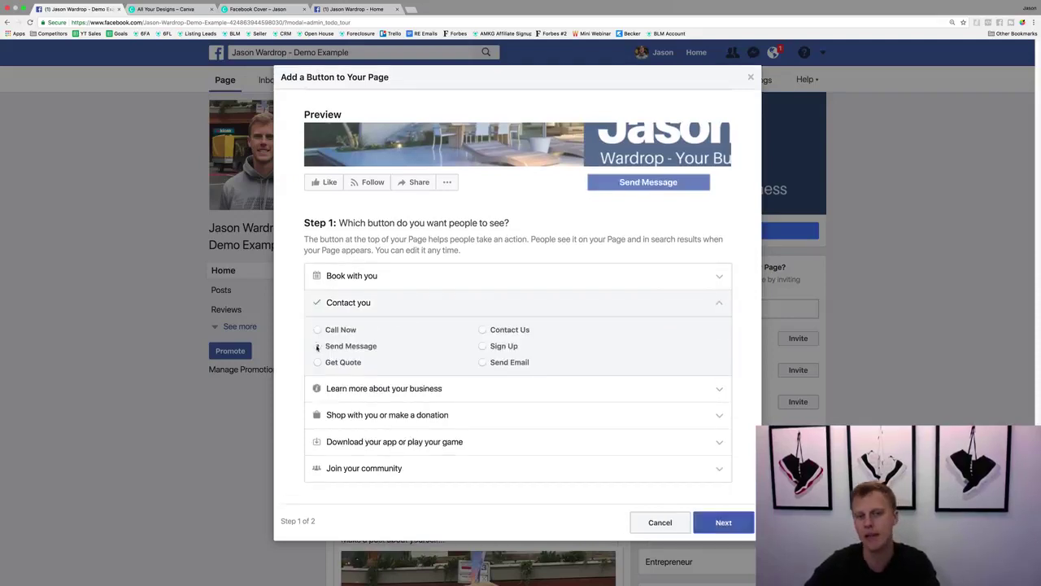
{"action": "left_click", "coordinate": [724, 522]}
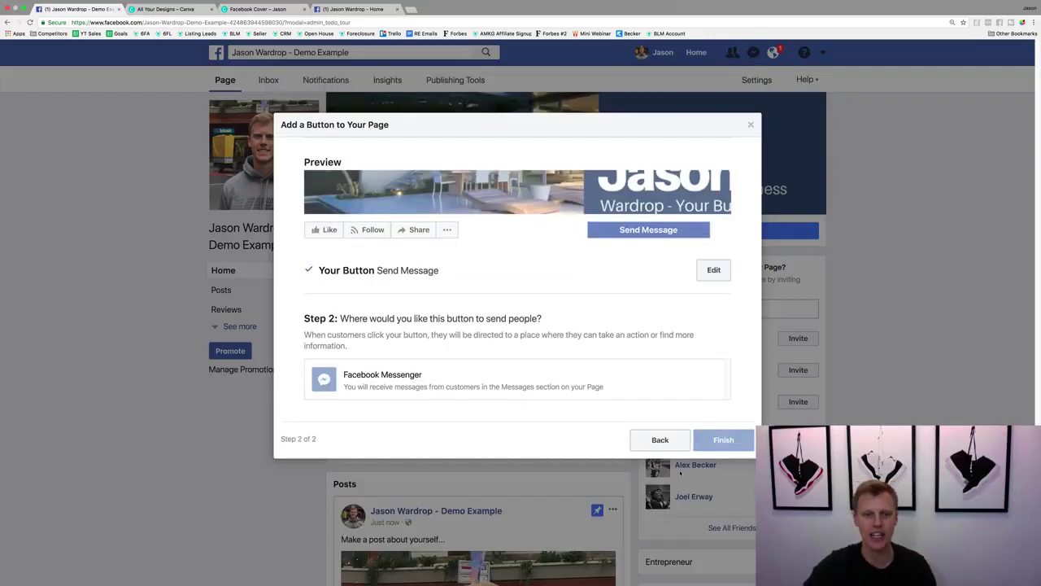
{"action": "left_click", "coordinate": [502, 378]}
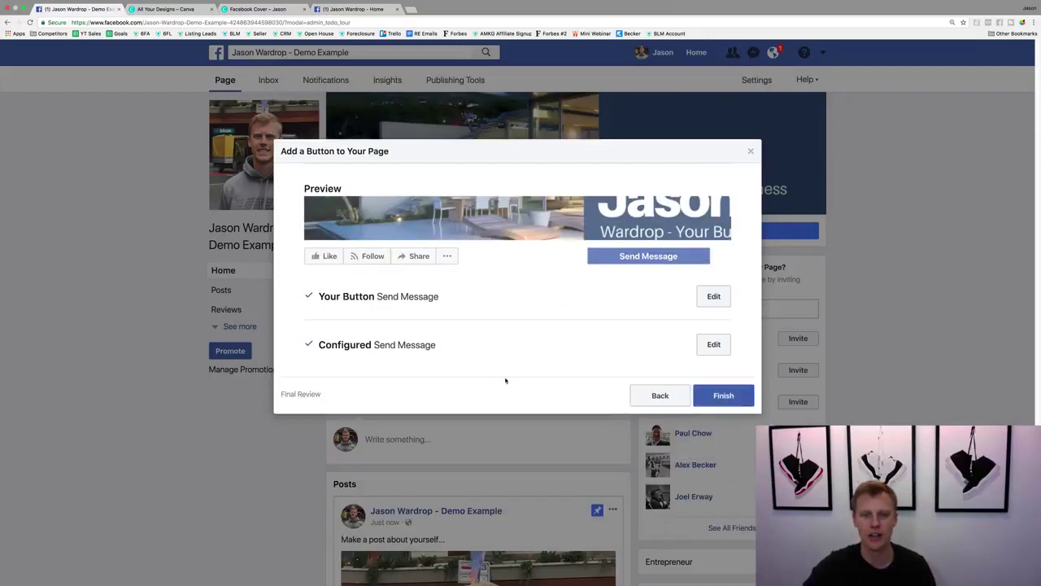
{"action": "left_click", "coordinate": [736, 400]}
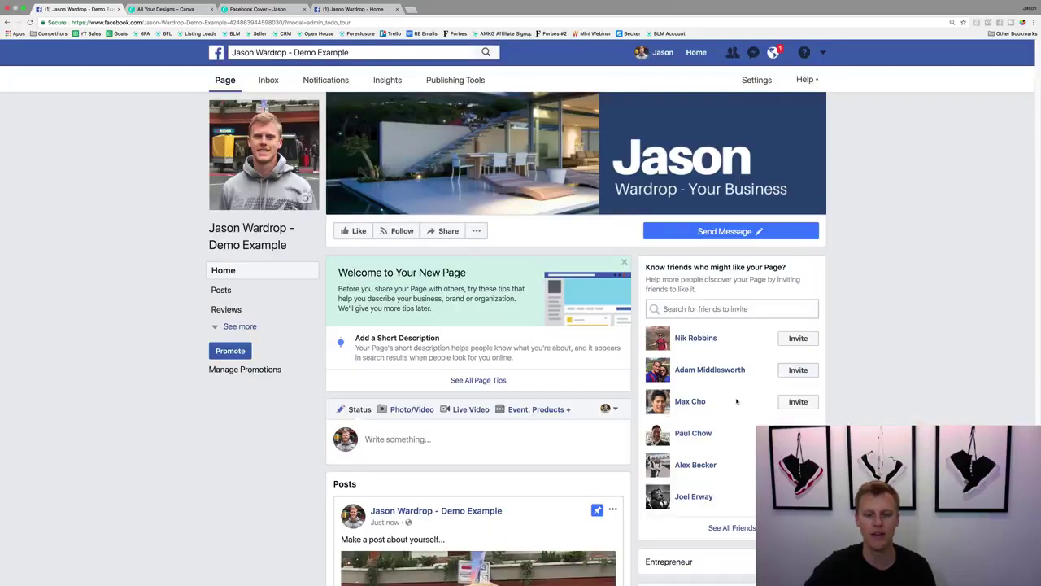
{"action": "mouse_move", "coordinate": [737, 232]}
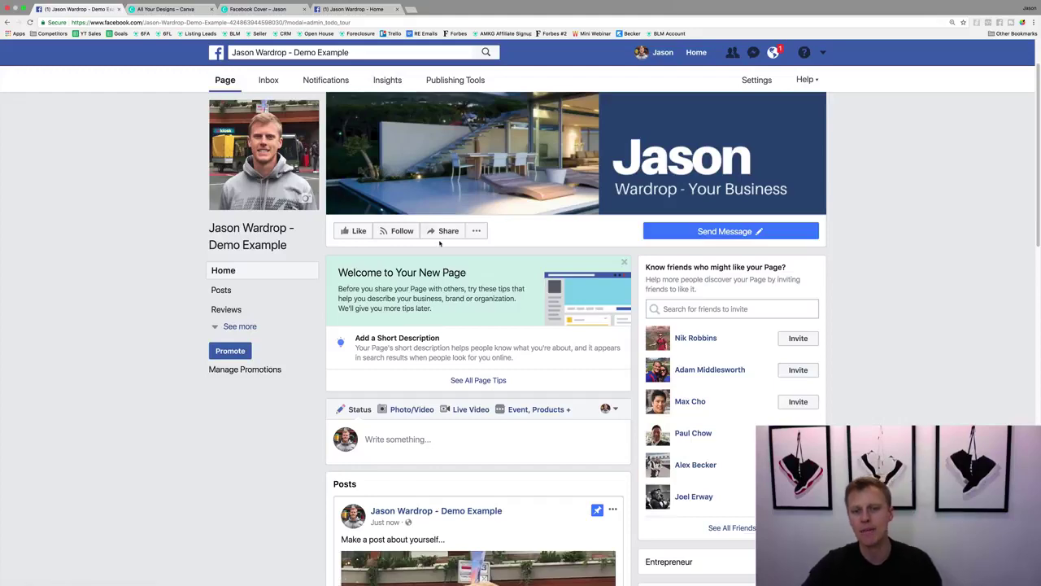
{"action": "scroll", "coordinate": [431, 228], "scroll_direction": "down", "scroll_amount": 5}
{"action": "scroll", "coordinate": [439, 243], "scroll_direction": "down", "scroll_amount": 3}
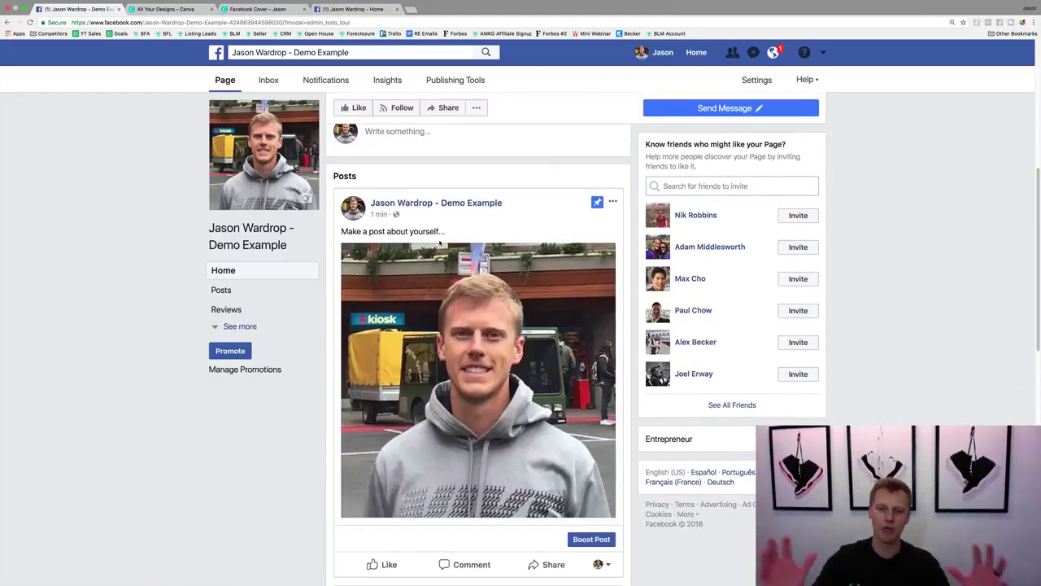